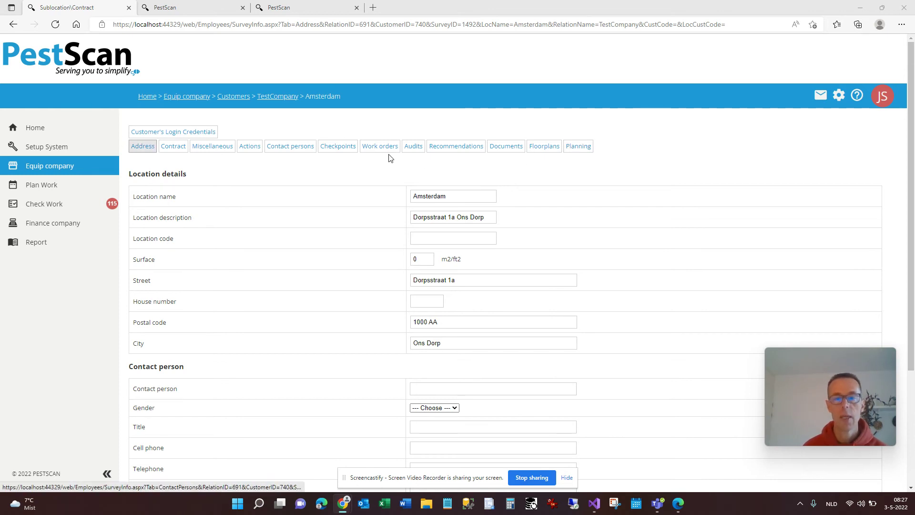
Step: Open the Amsterdam location's planning settings: 12 visits per year, 60 minutes each
left_click(579, 151)
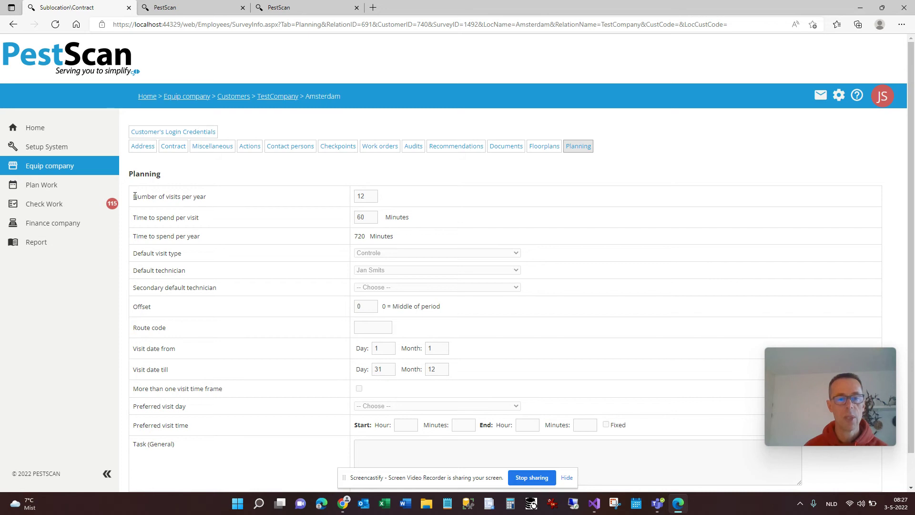
Step: Highlight the visits-per-year value (12), time-per-visit in minutes, and Preferred visit day fields
left_click_drag(135, 197, 220, 199)
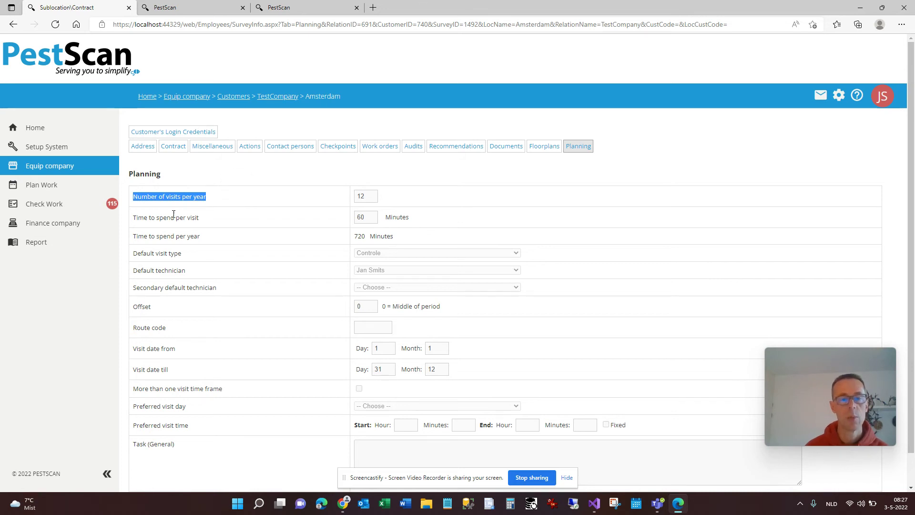
left_click_drag(134, 218, 217, 219)
left_click_drag(406, 217, 381, 217)
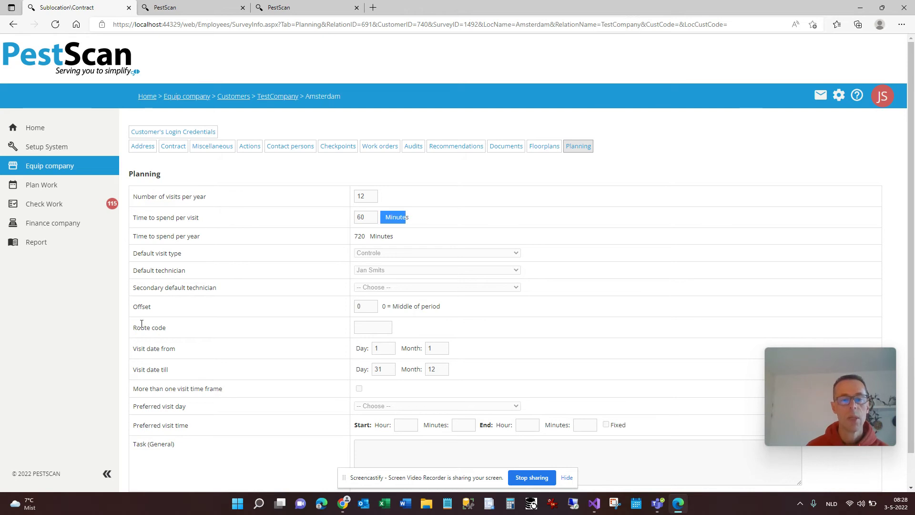
left_click_drag(136, 405, 217, 411)
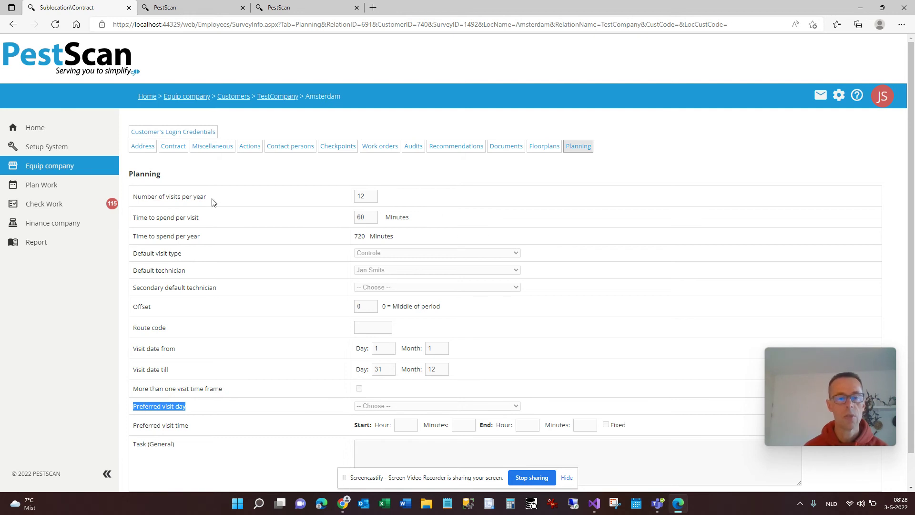
left_click_drag(213, 203, 136, 205)
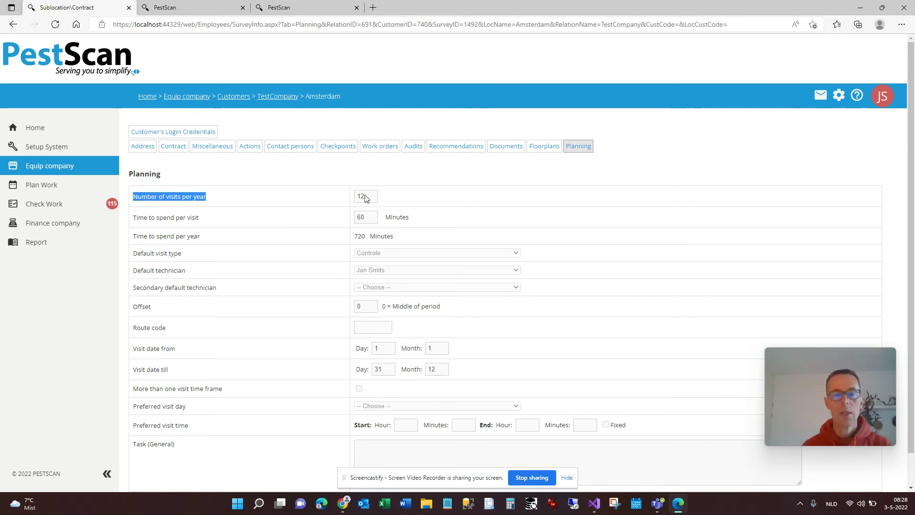
left_click_drag(372, 197, 351, 200)
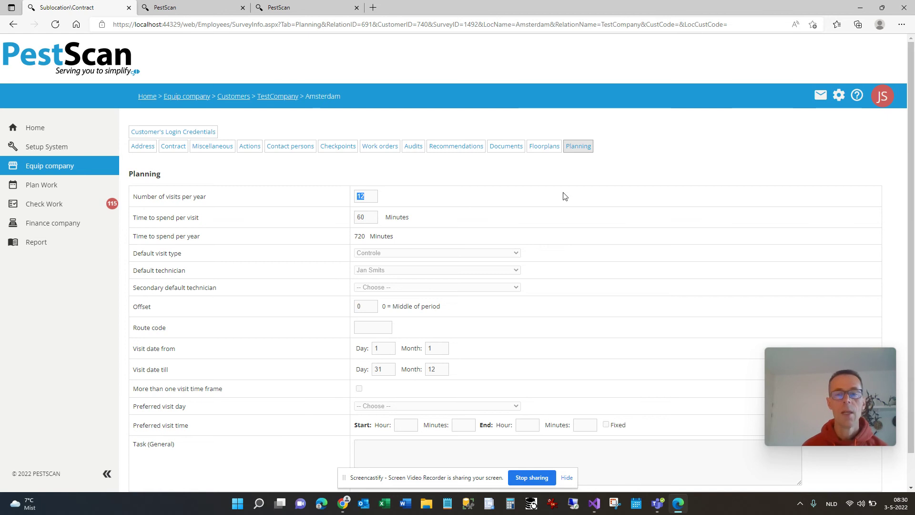
Step: Open the Amsterdam contract and view its Invoicing: monthly, begin of period, due 14
left_click(173, 146)
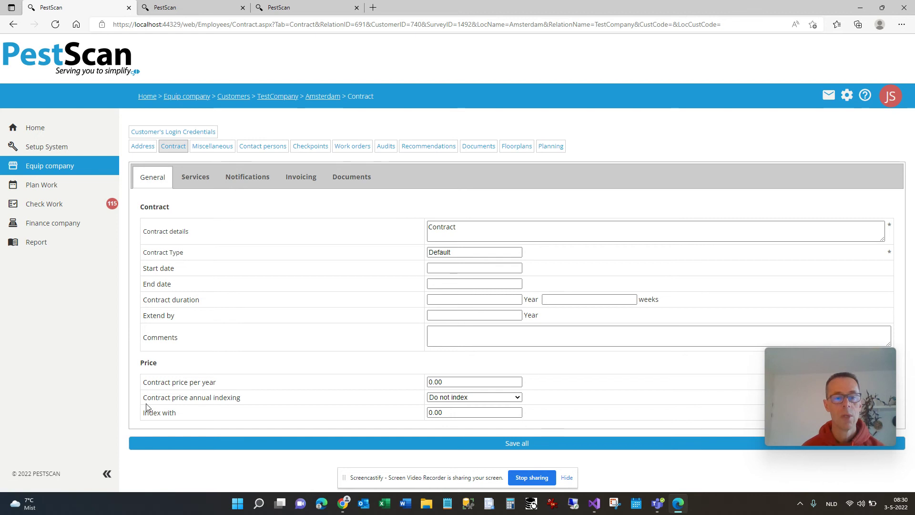
double_click(143, 363)
left_click(299, 181)
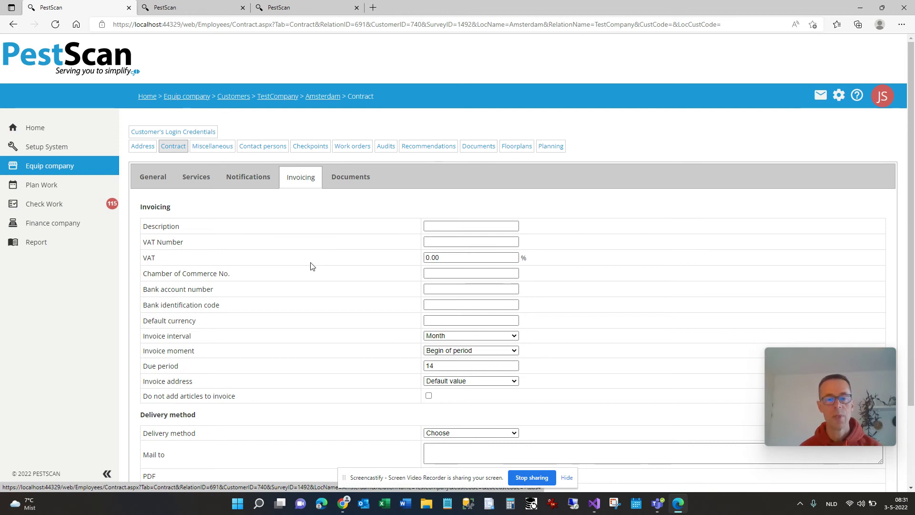
Step: Look over Invoicing and Documents, then show Services listing the Mice contract
scroll(299, 255, "down", 2)
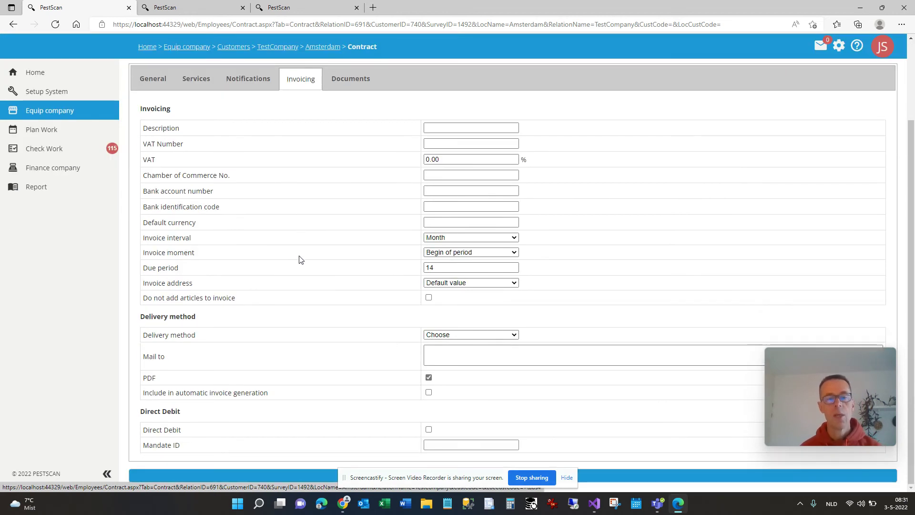
scroll(299, 257, "up", 2)
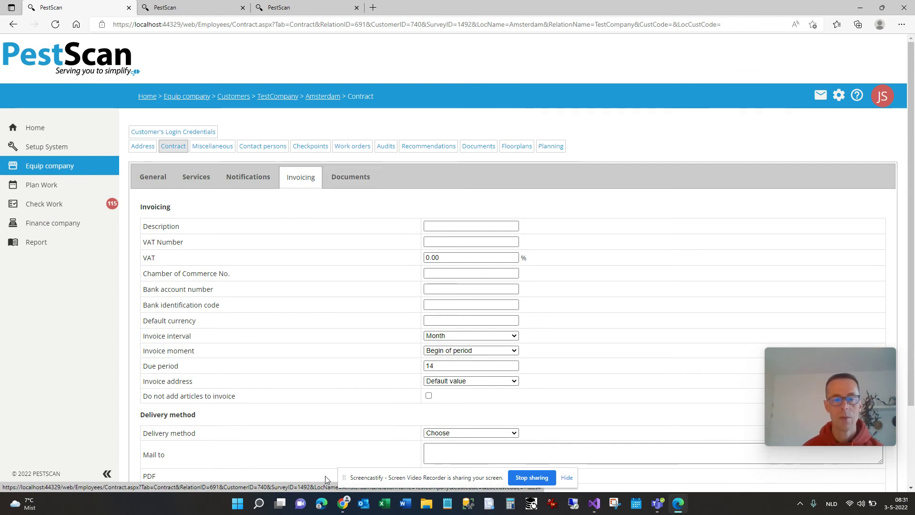
left_click(344, 183)
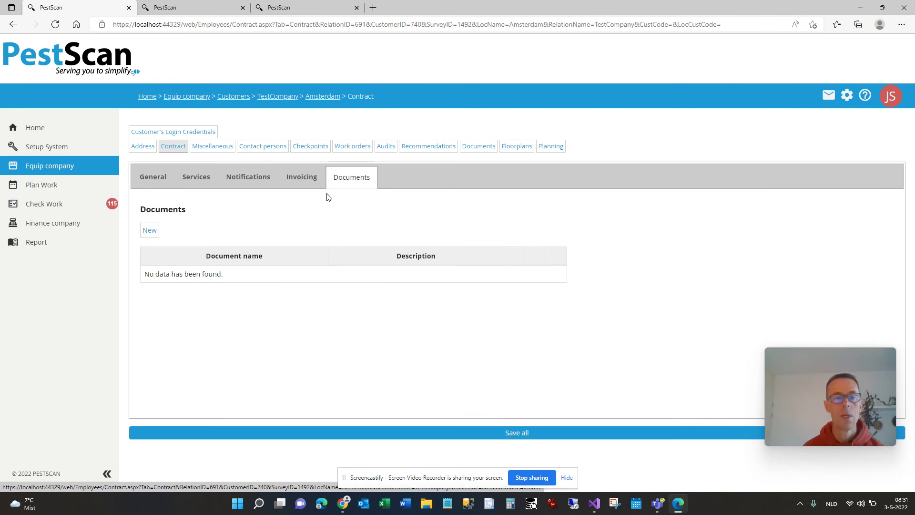
left_click(211, 180)
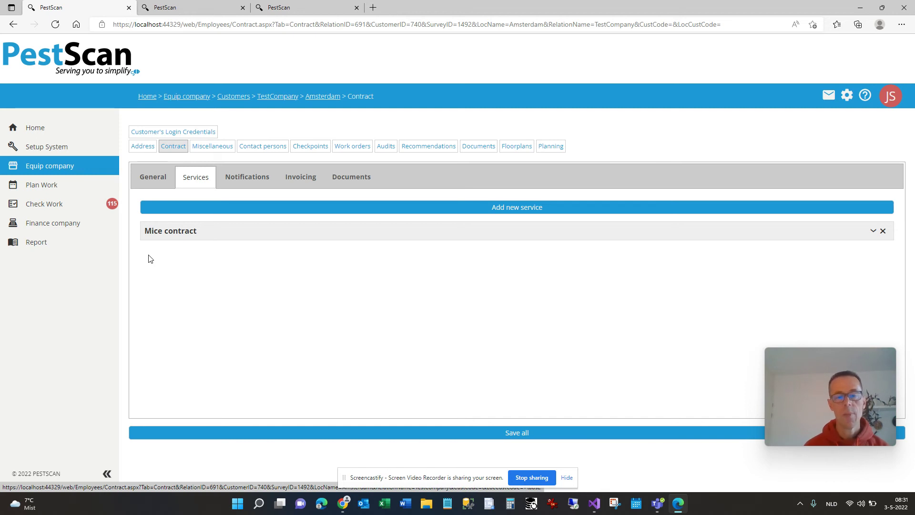
left_click(183, 235)
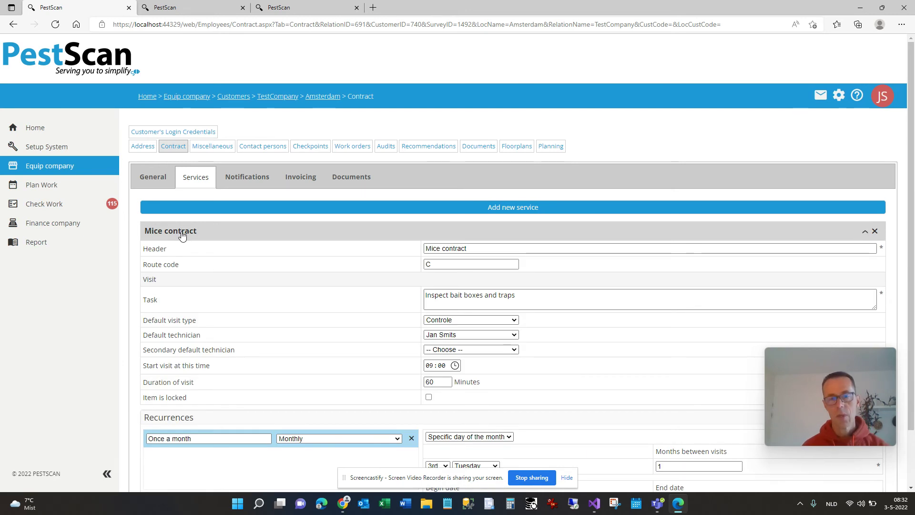
left_click(181, 234)
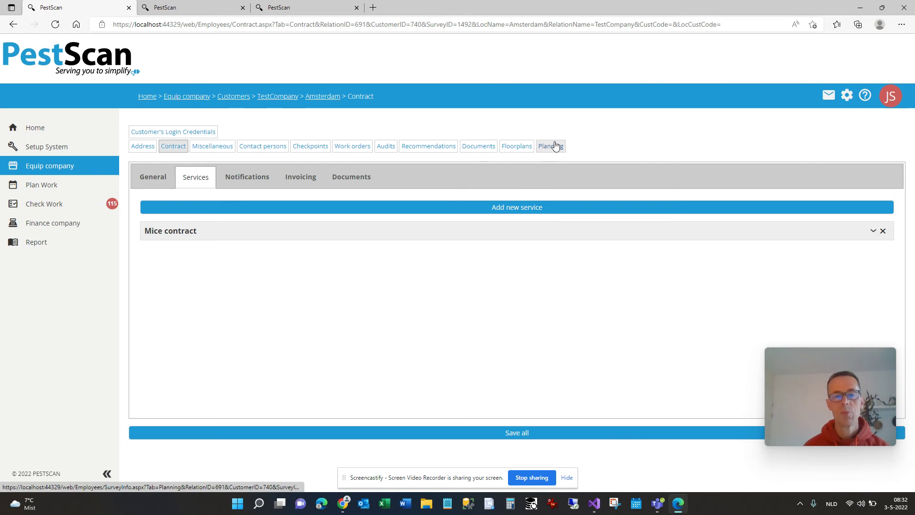
left_click(182, 234)
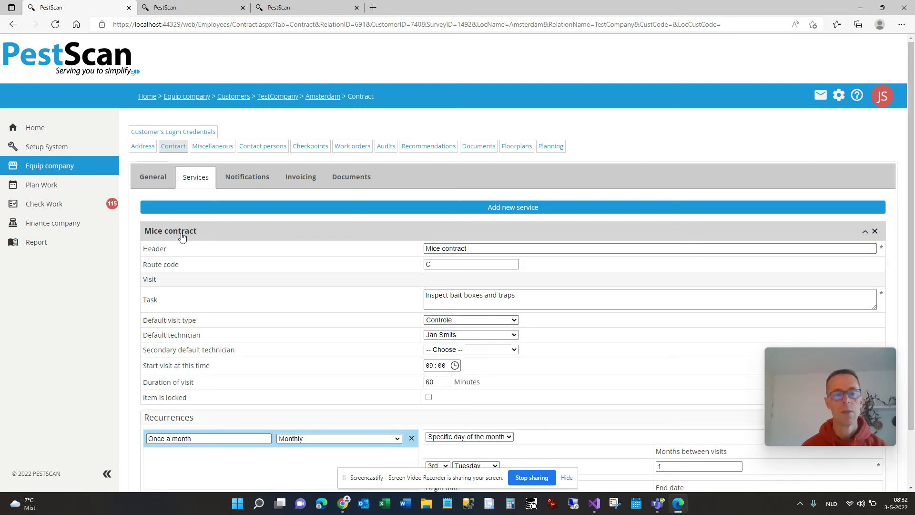
scroll(189, 237, "down", 1)
scroll(188, 236, "down", 1)
left_click(475, 185)
left_click_drag(475, 185, 425, 201)
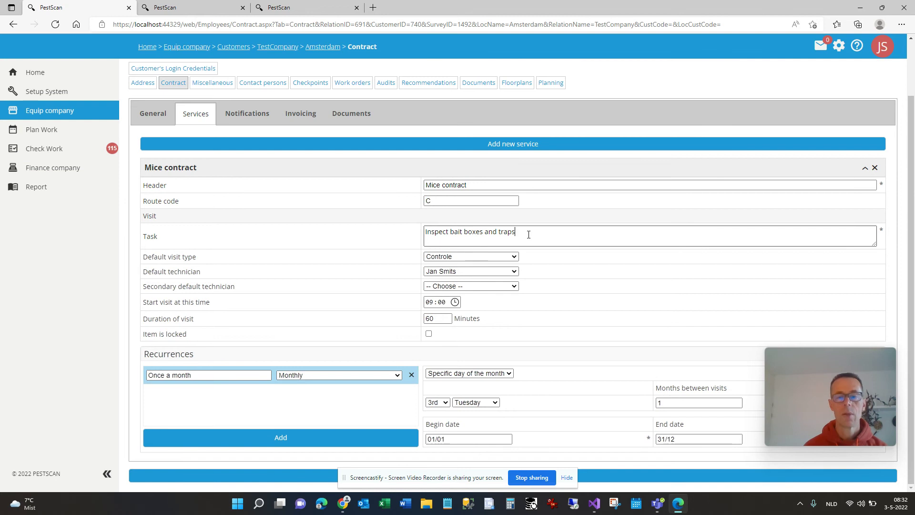
left_click(516, 239)
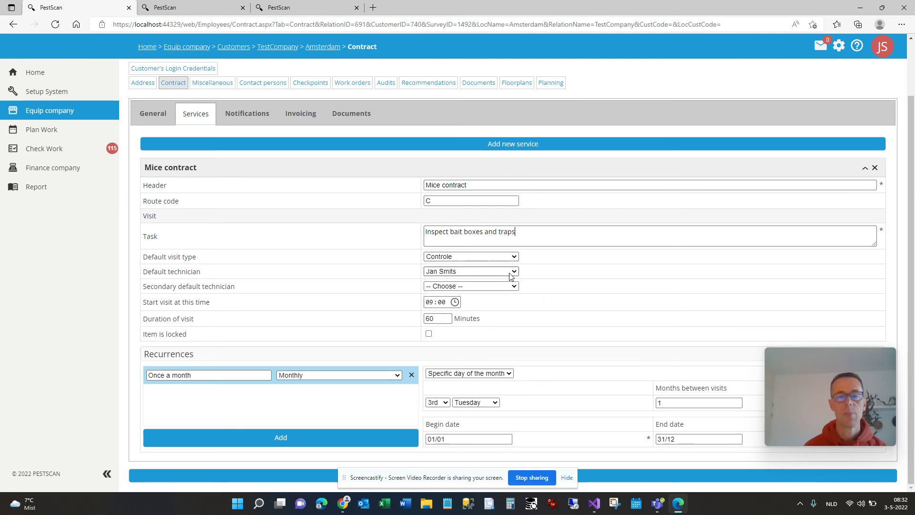
left_click(511, 272)
left_click(511, 271)
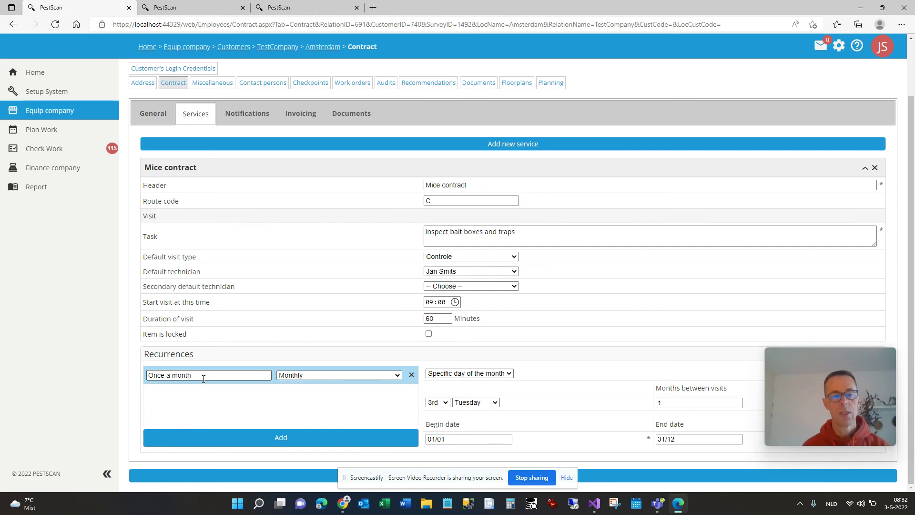
left_click_drag(200, 375, 145, 376)
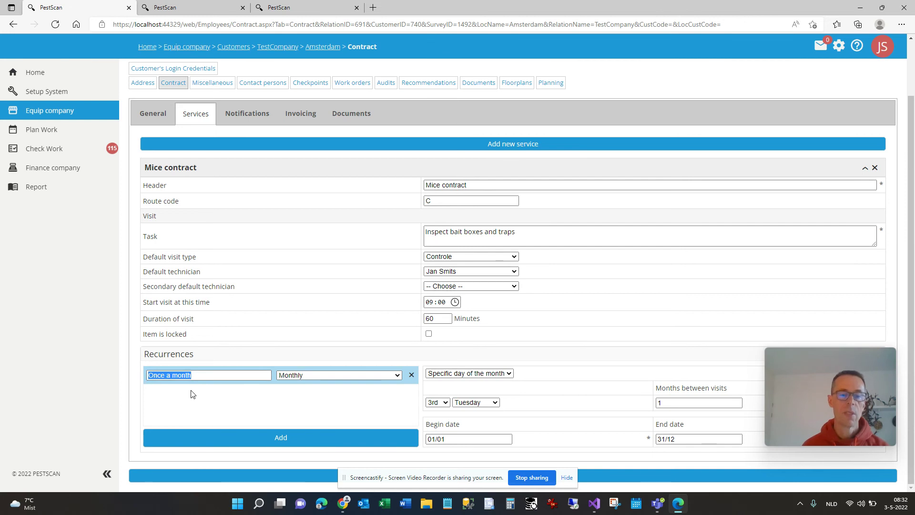
left_click(299, 377)
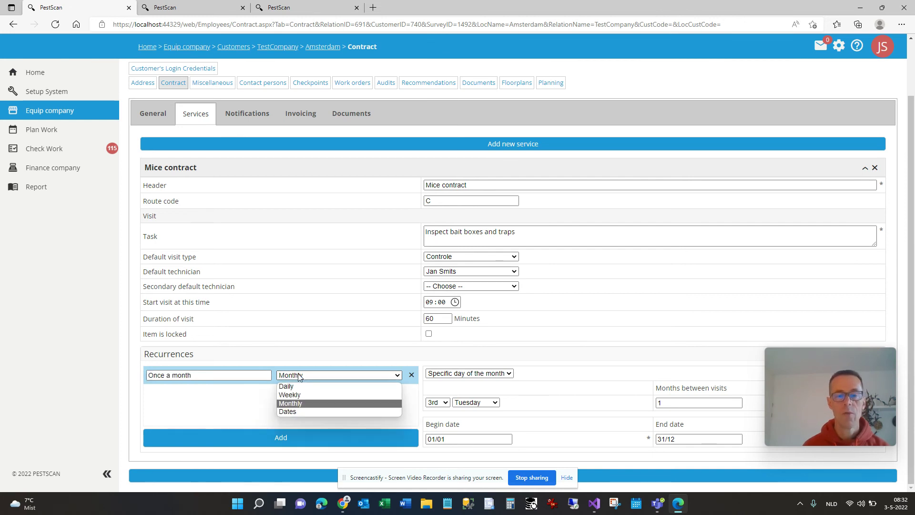
left_click(295, 404)
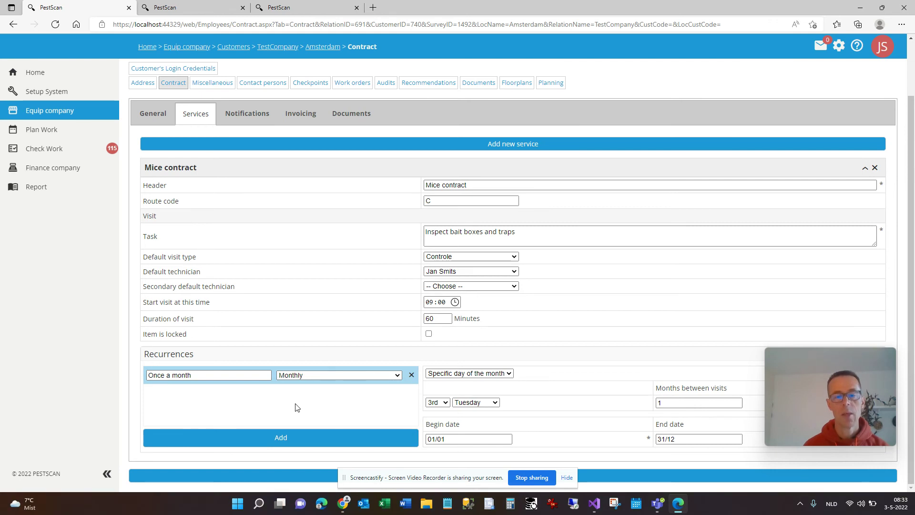
left_click(469, 375)
left_click(465, 393)
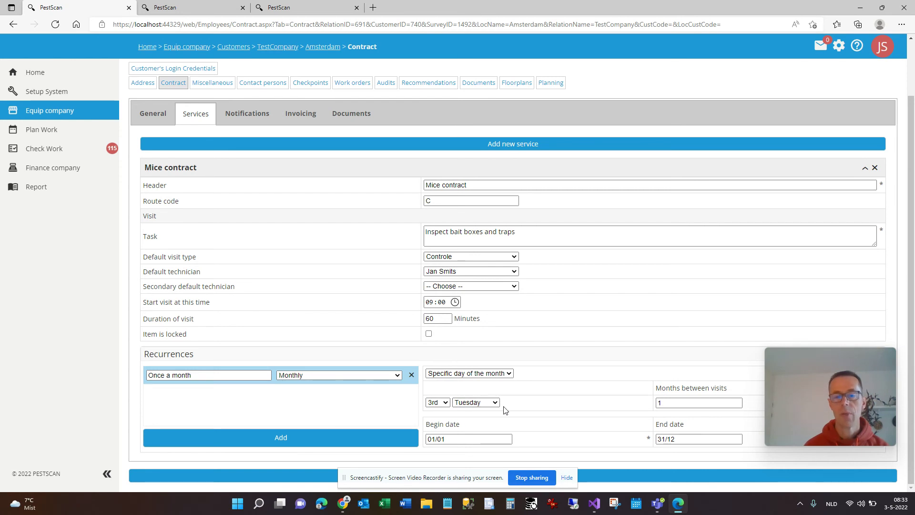
left_click(685, 403)
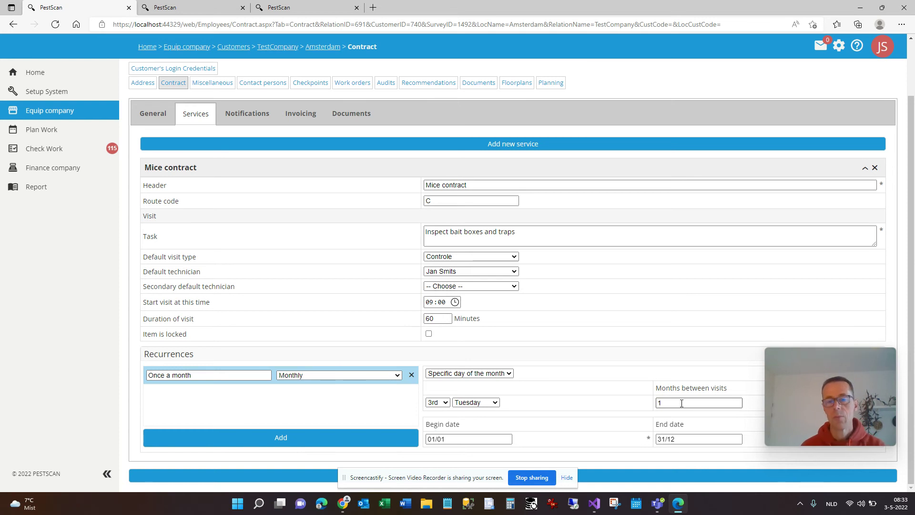
left_click(458, 441)
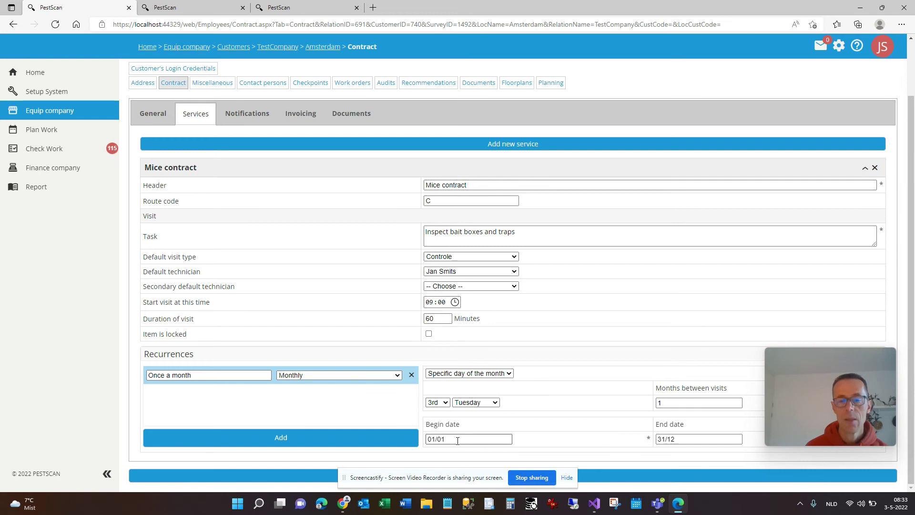
left_click(670, 438)
left_click(590, 426)
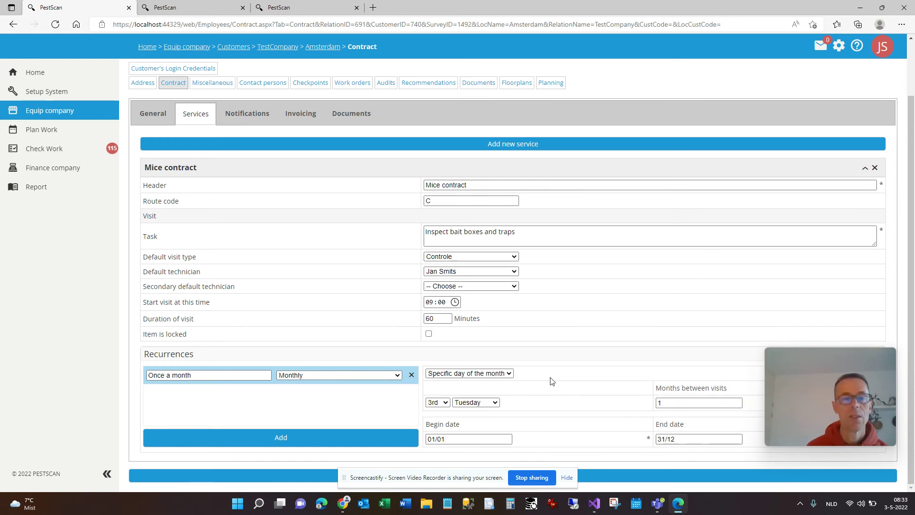
left_click(522, 172)
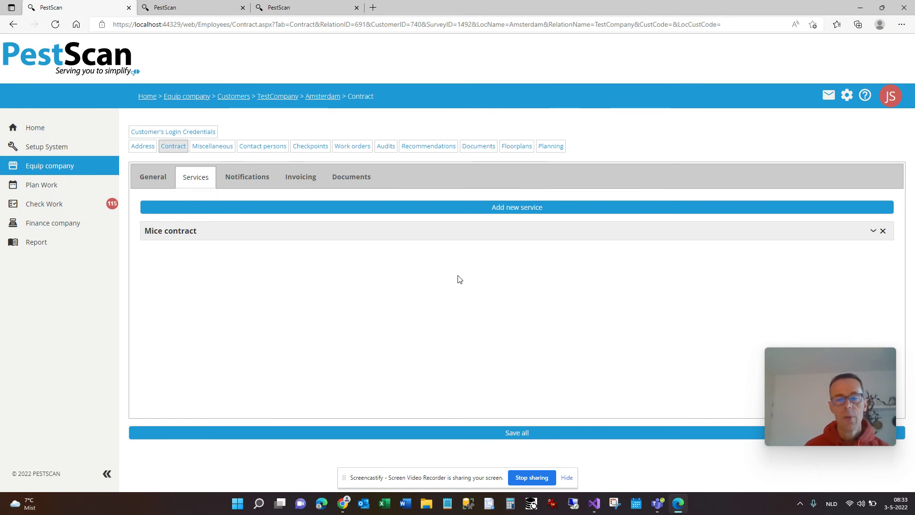
Step: Add a new service headed 'Fly lamps' with task 'Inspect lamps and count insects'
left_click(505, 207)
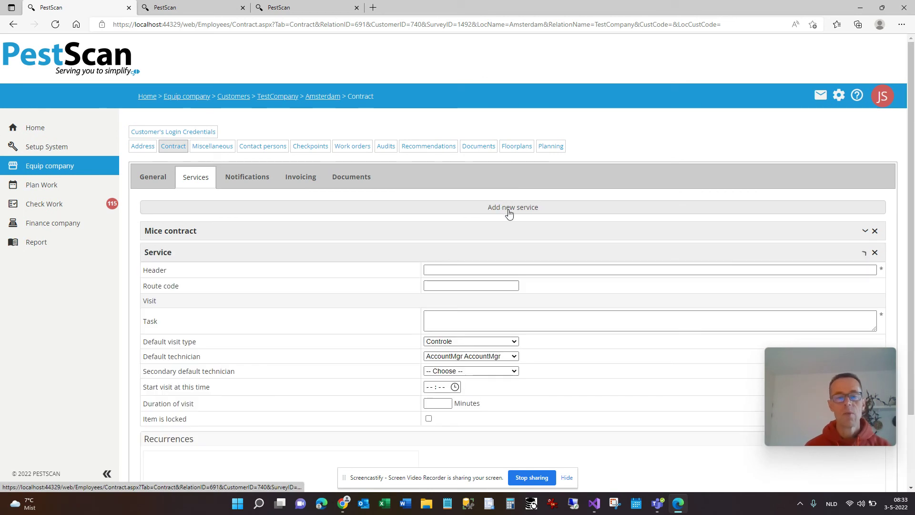
left_click(468, 268)
type("Fly Ima")
key("BackSpace")
key("BackSpace")
type("amps")
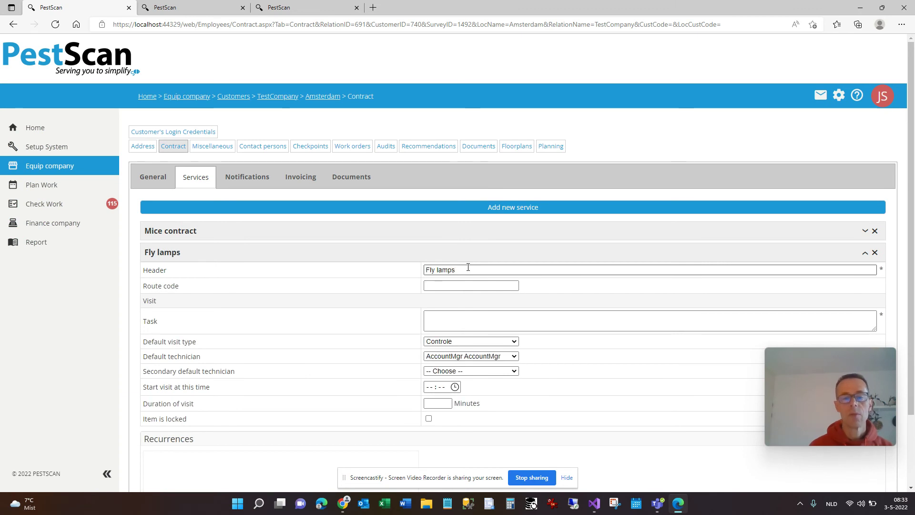
key("Tab")
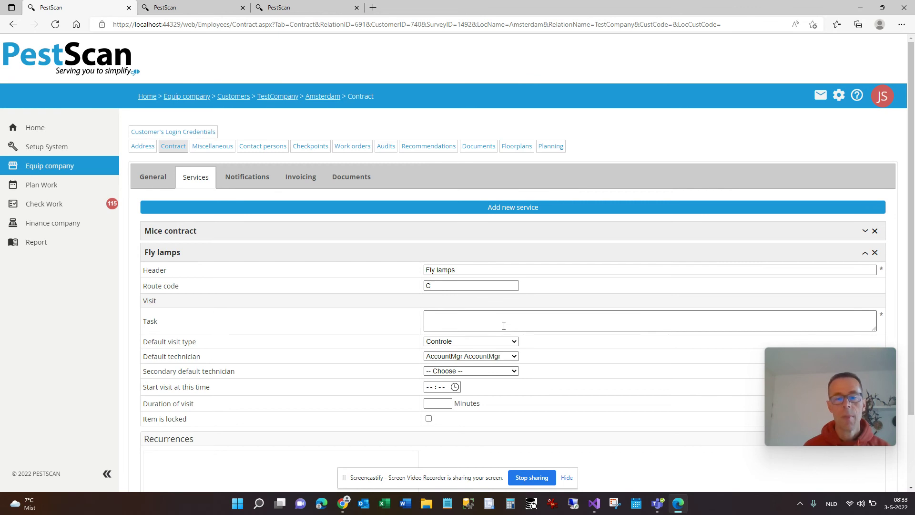
left_click(505, 323)
type("Inspect lamps and count i")
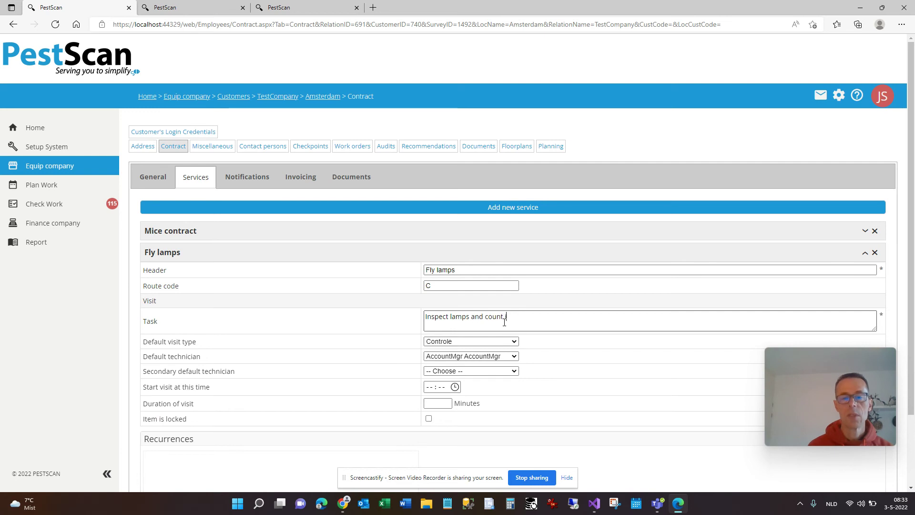
type("nsects")
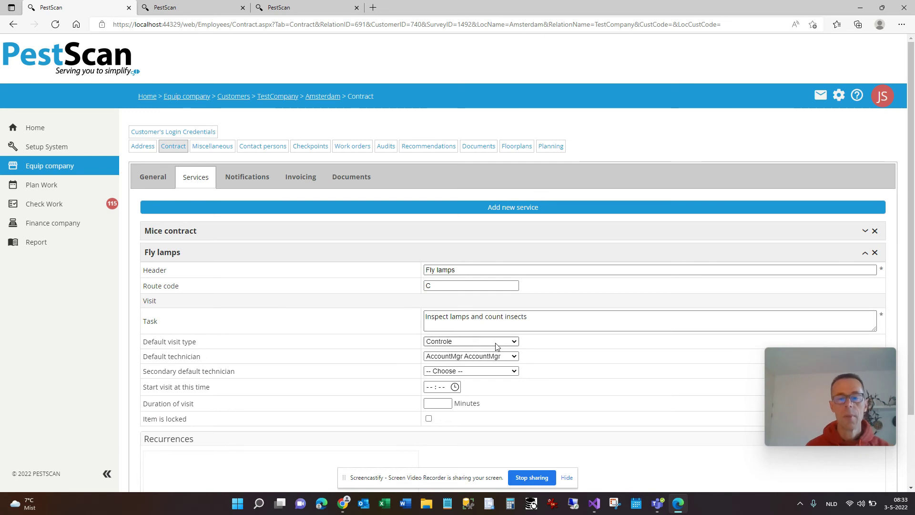
Step: Assign the default technician, start at 10:00 for 60 minutes, and add a recurrence row
left_click(491, 357)
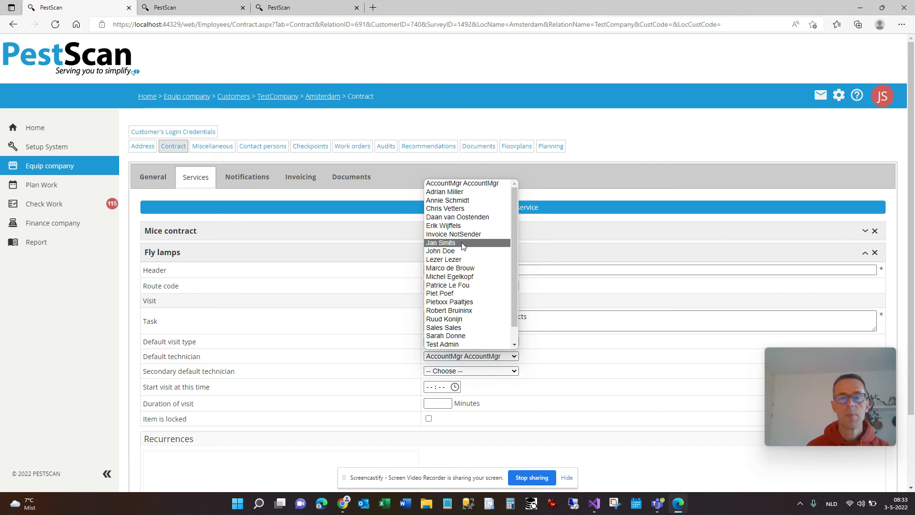
left_click(437, 241)
left_click(432, 389)
type("10:00")
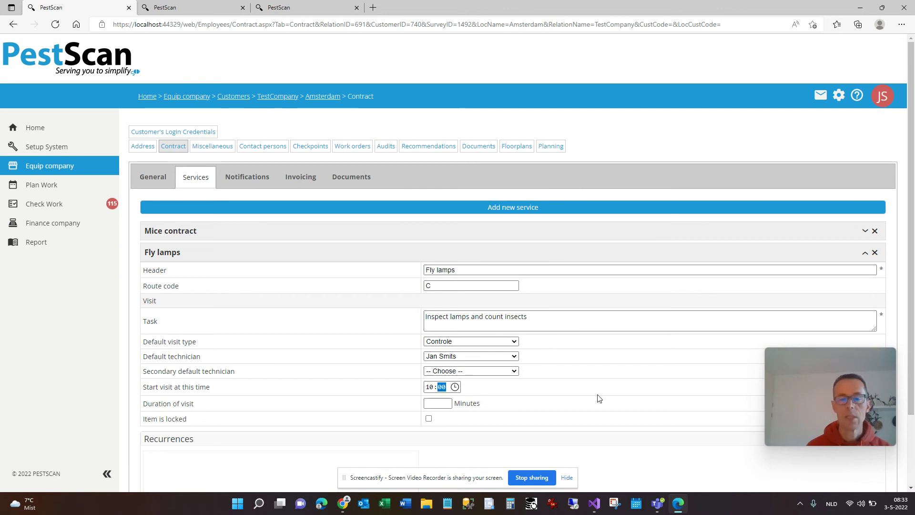
left_click(447, 406)
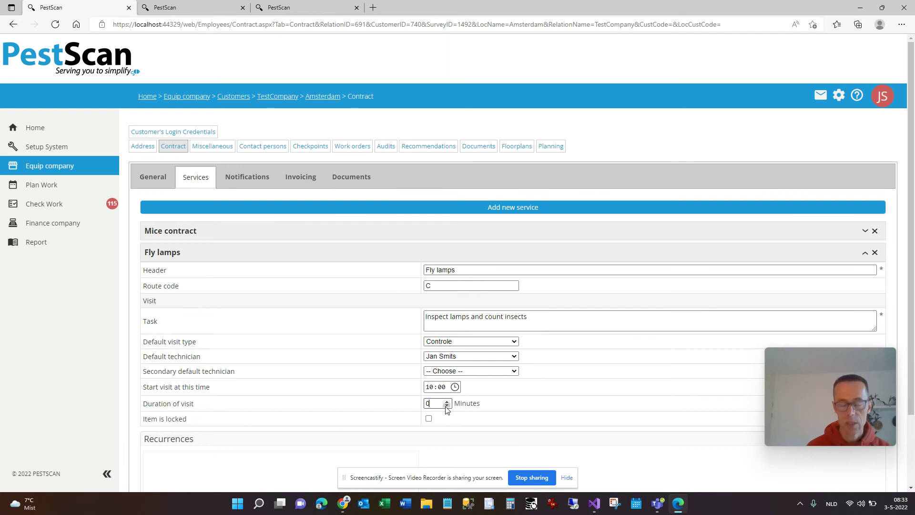
type("60")
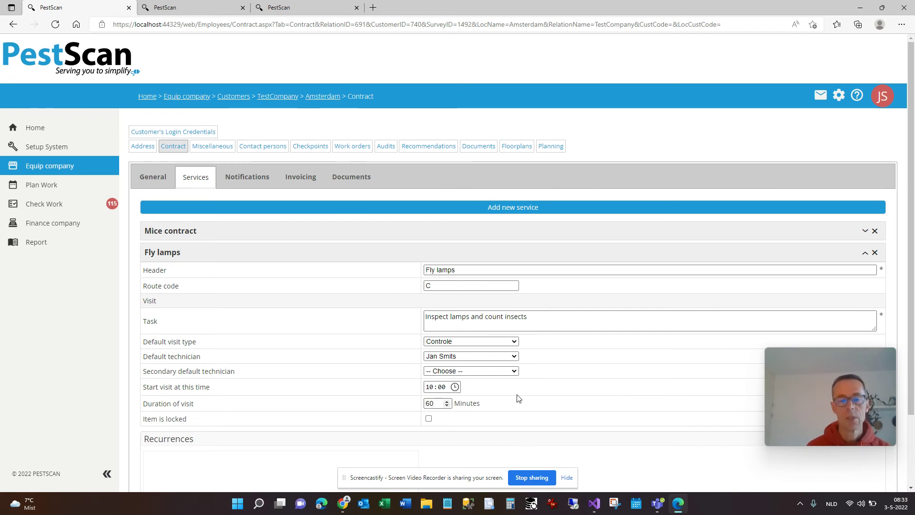
scroll(541, 392, "down", 1)
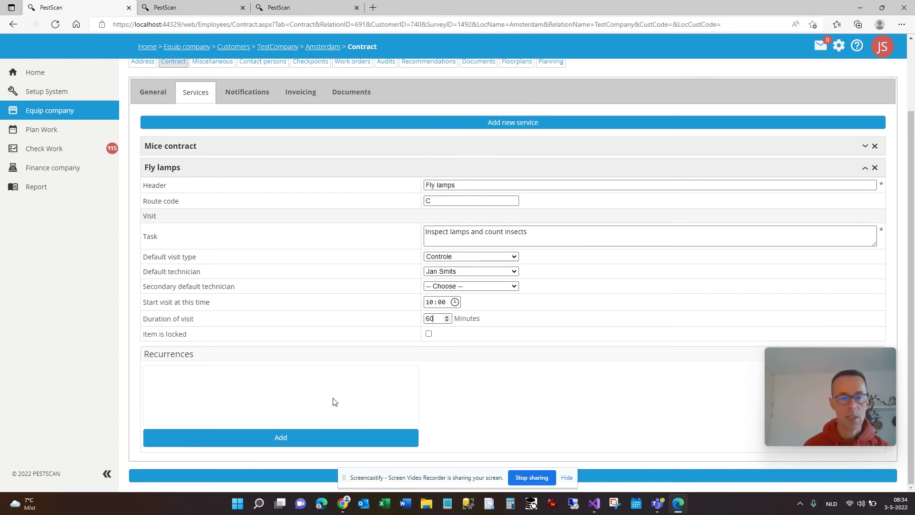
left_click(327, 443)
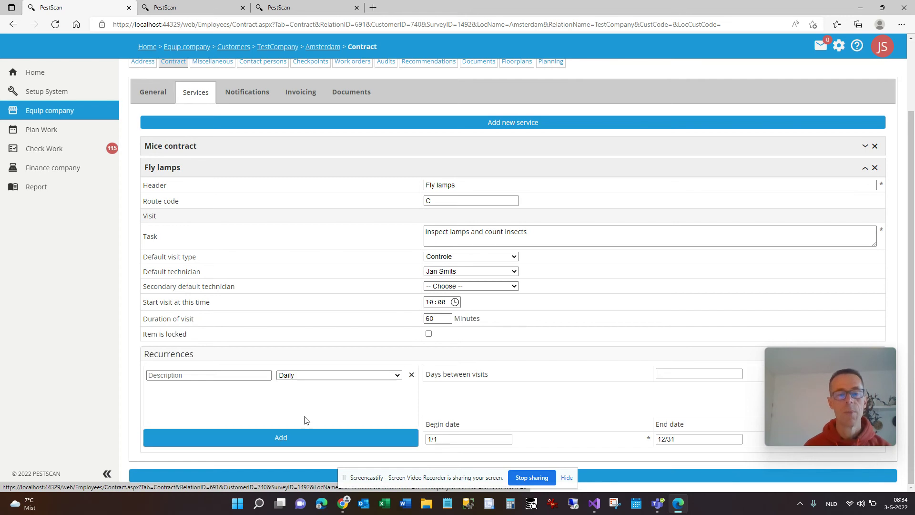
Step: Name the recurrence 'Quarterly inspection', monthly on a specific day of the month
left_click(244, 375)
type("Quarterly insp")
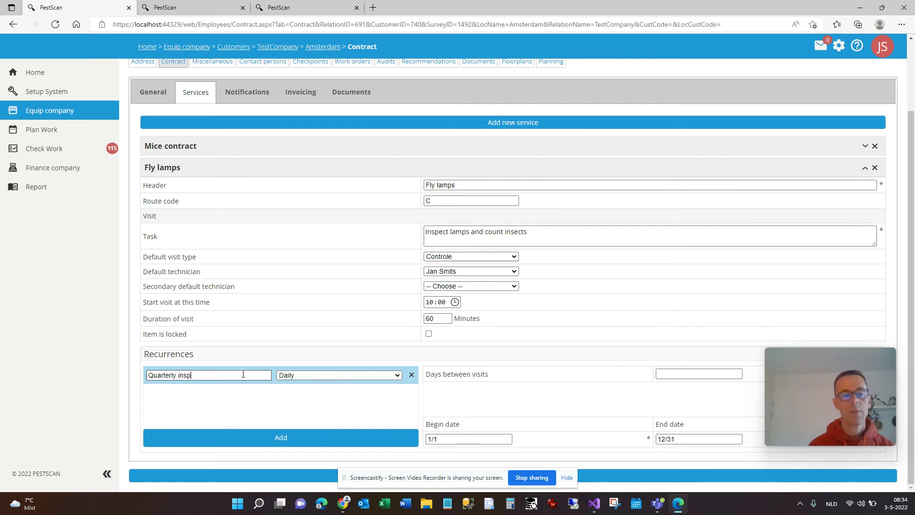
type("ection")
left_click(336, 375)
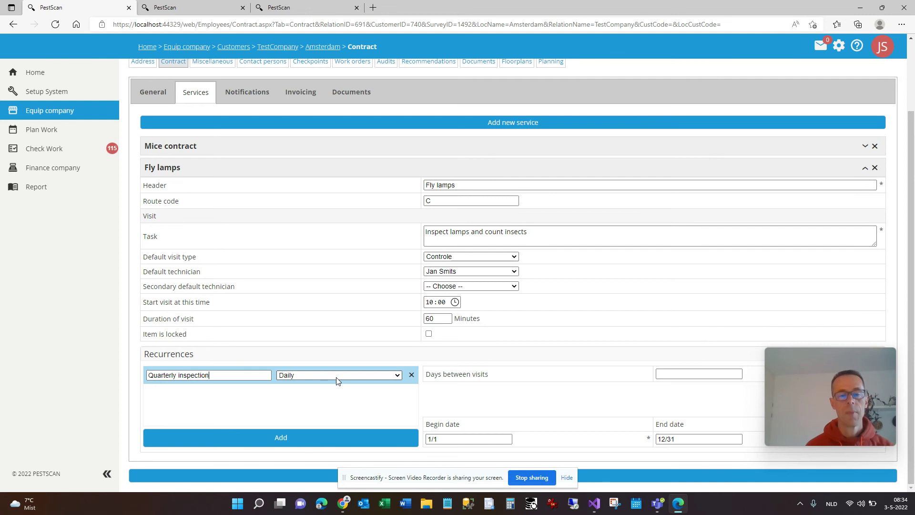
left_click(307, 405)
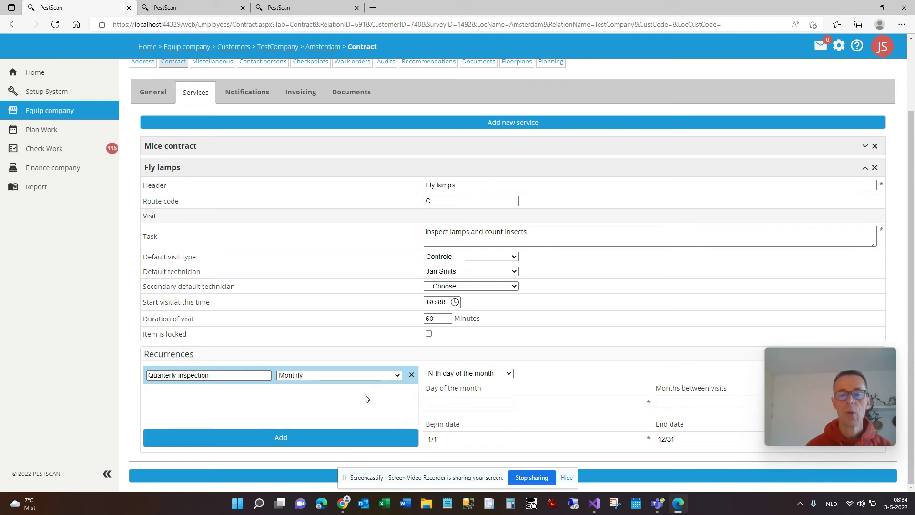
left_click(432, 373)
left_click(451, 393)
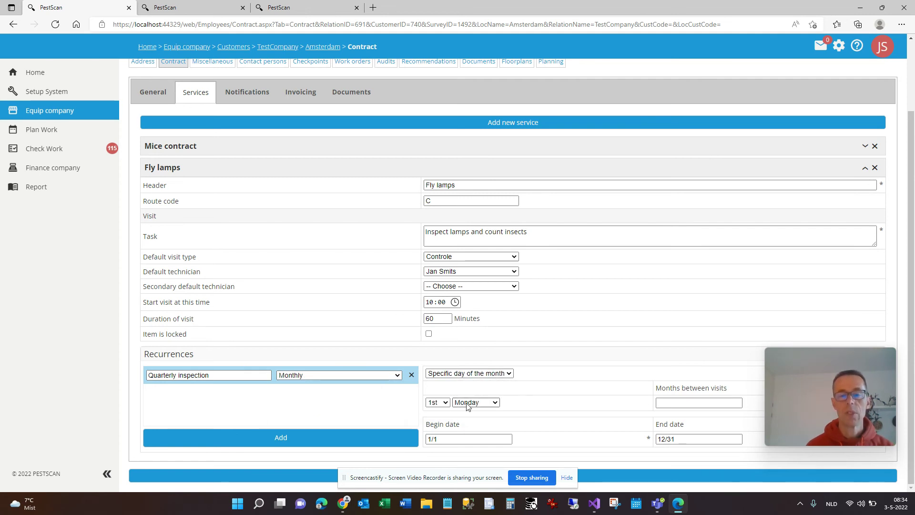
Step: Set it to the 3rd Tuesday every 3 months, save all, and collapse Fly lamps
left_click(437, 402)
left_click(436, 431)
left_click(475, 403)
left_click(470, 422)
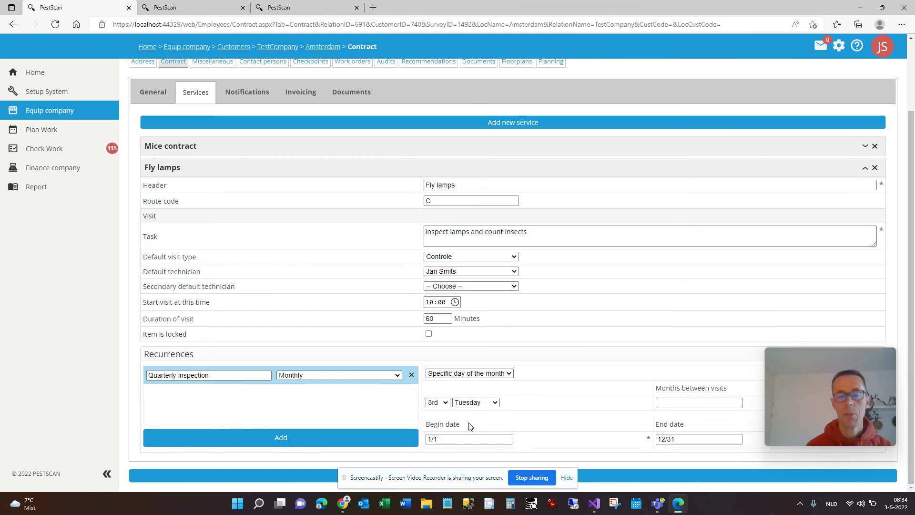
left_click(662, 402)
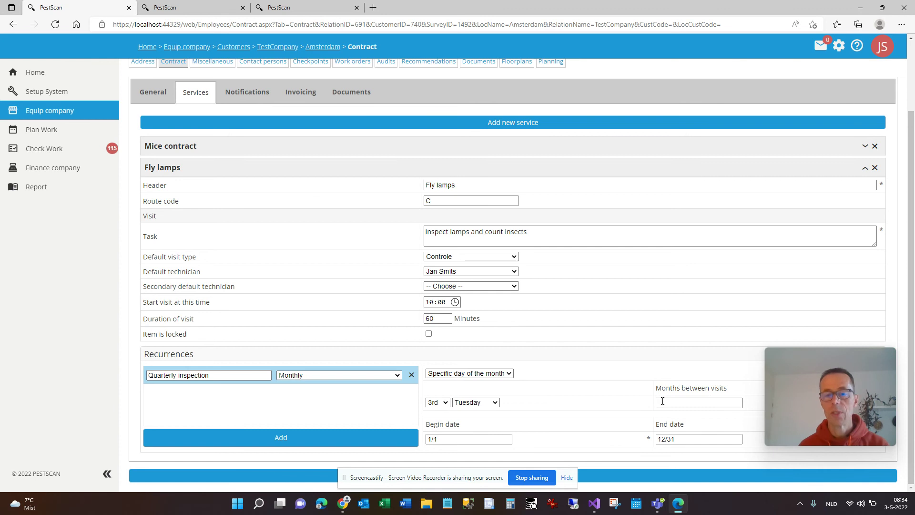
left_click(674, 373)
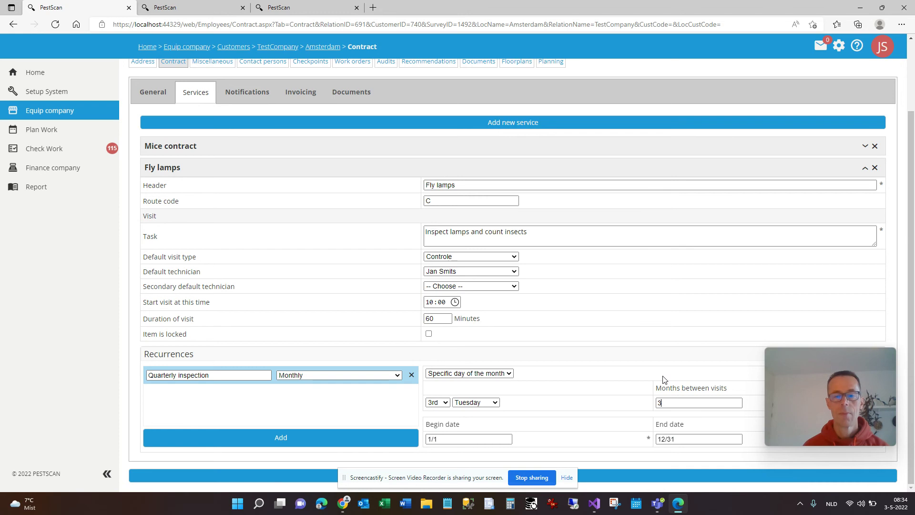
left_click(618, 475)
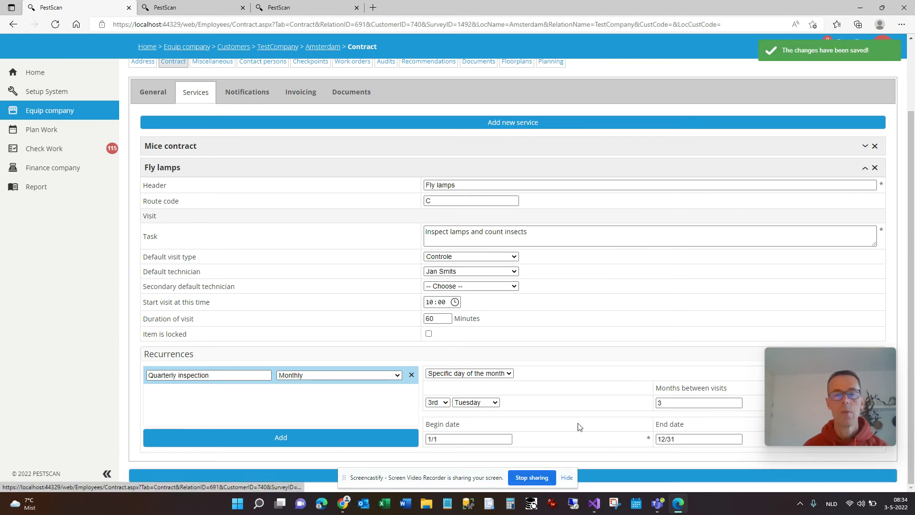
left_click(479, 173)
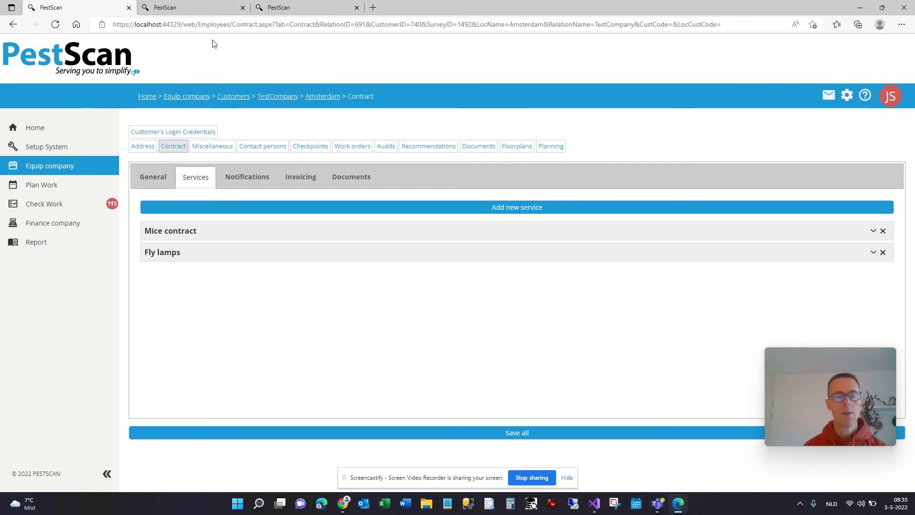
Step: Switch to the browser tab showing the Planning detail page
left_click(205, 9)
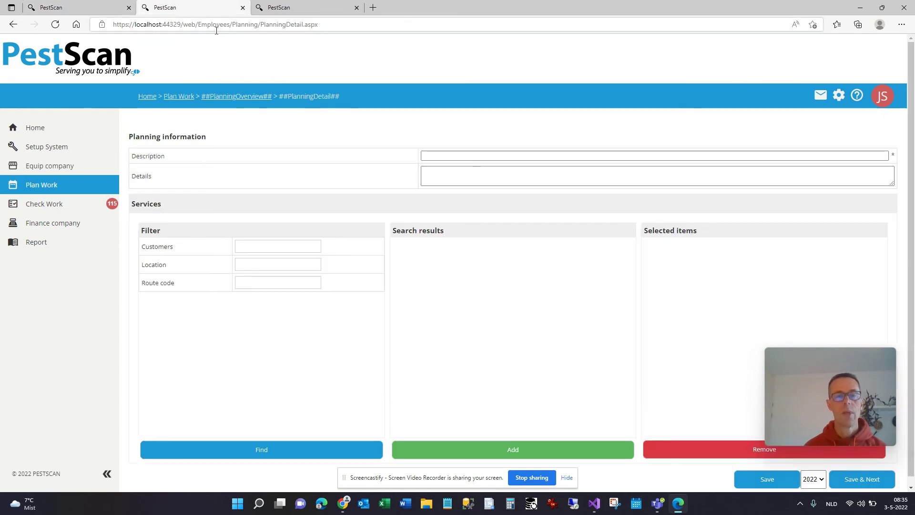
Step: Review the Route A planning's 4 services, then start a new planning from the overview
left_click(242, 96)
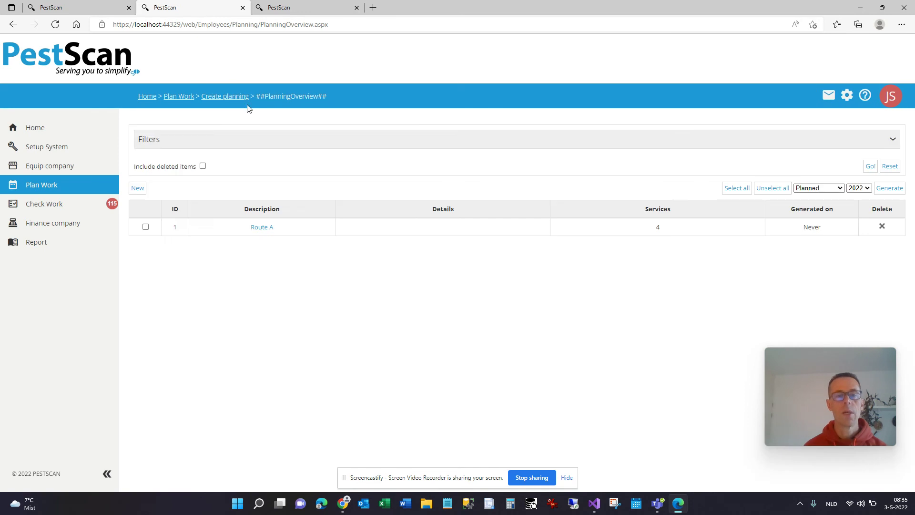
left_click(265, 228)
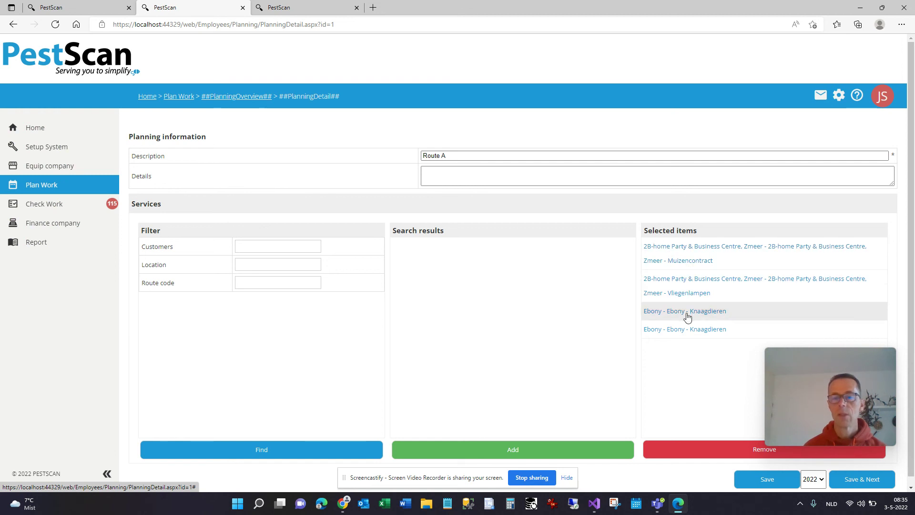
left_click(249, 98)
left_click(138, 188)
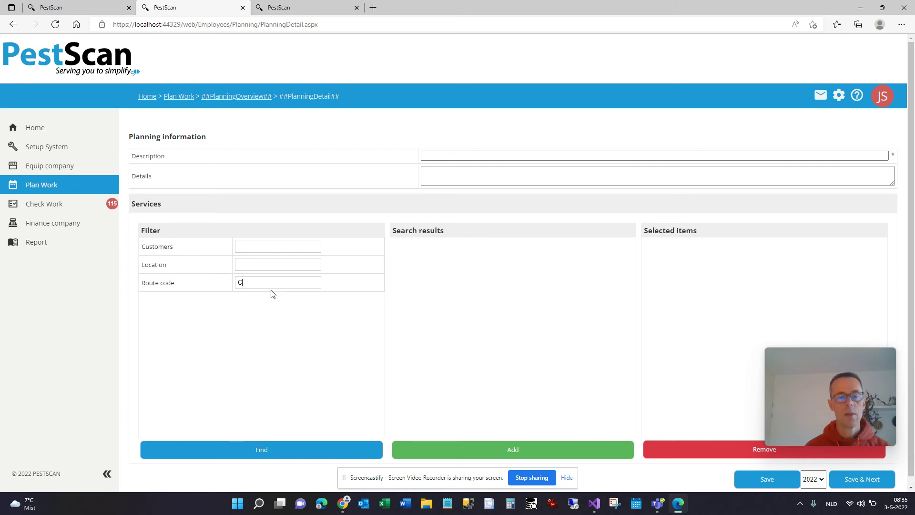
Step: Search route code C and add Mice contract and Fly lamps to the selected services
left_click(274, 449)
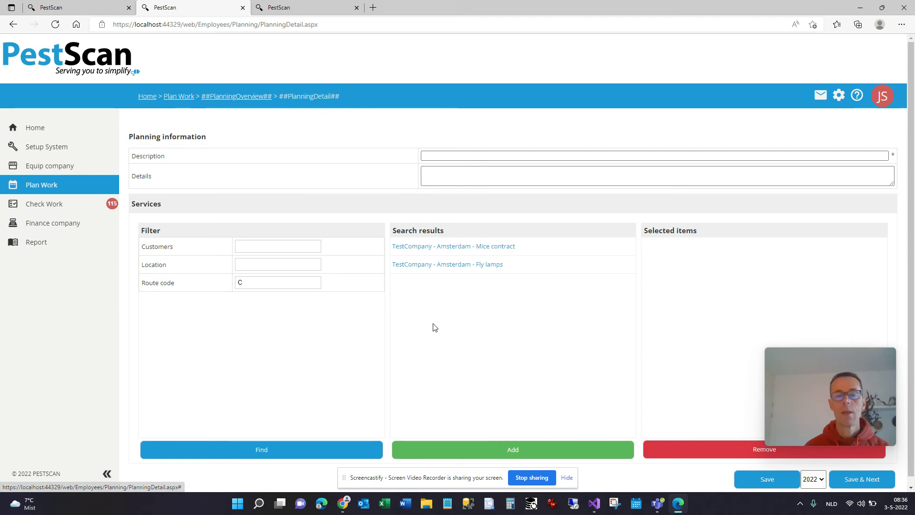
left_click(466, 254)
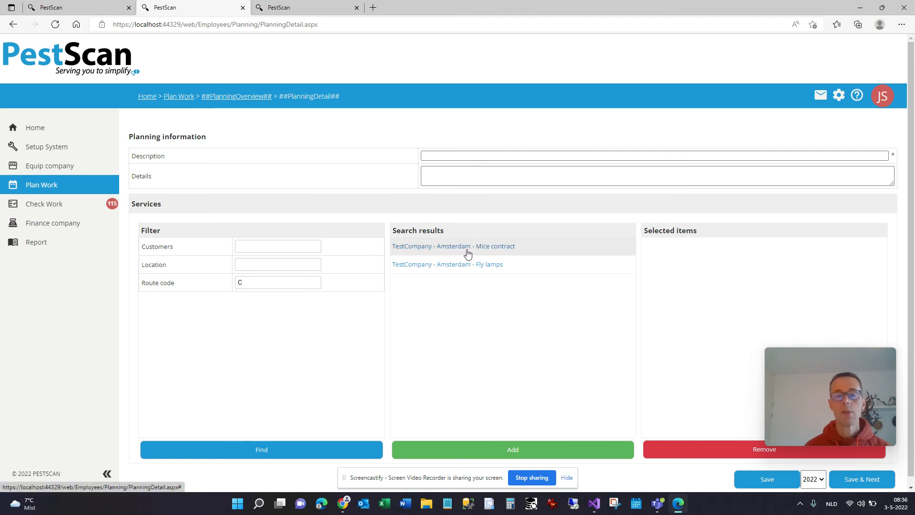
left_click(523, 452)
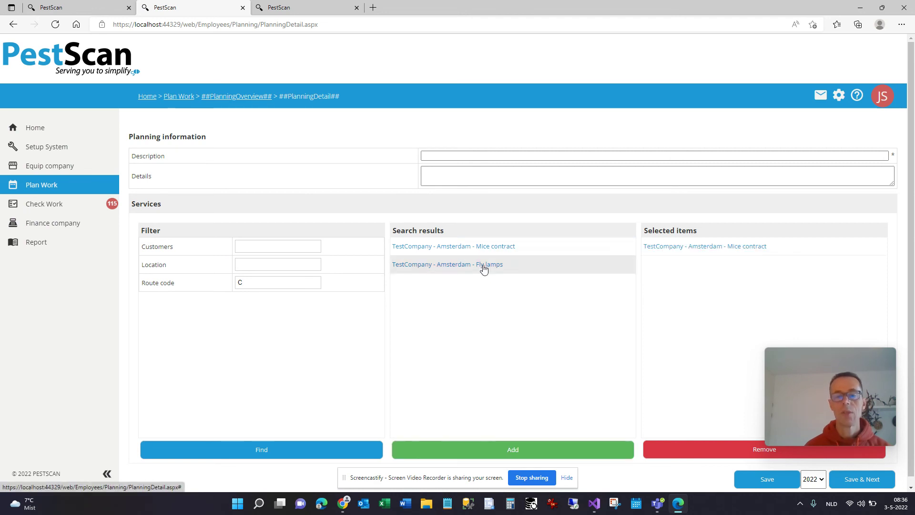
left_click(487, 268)
left_click(511, 448)
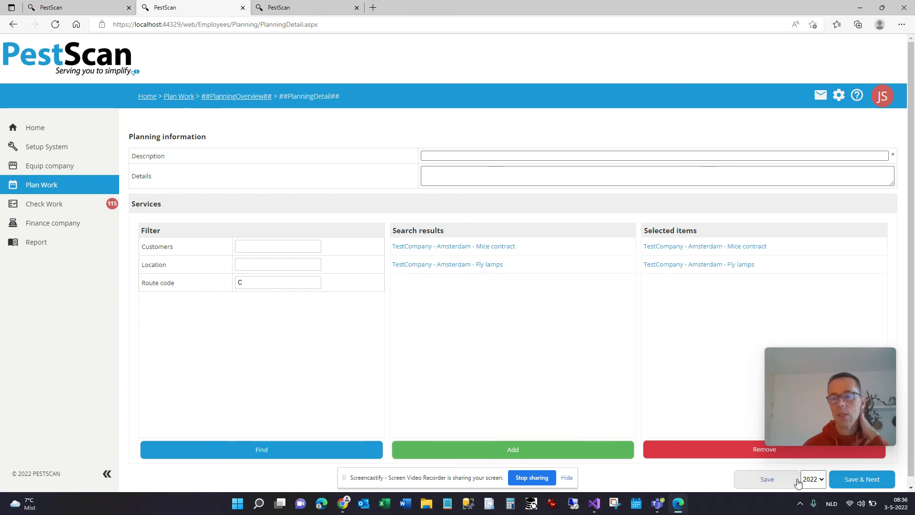
Step: Save the planning with description 'Route C Planning Set' and return to the overview
left_click(765, 482)
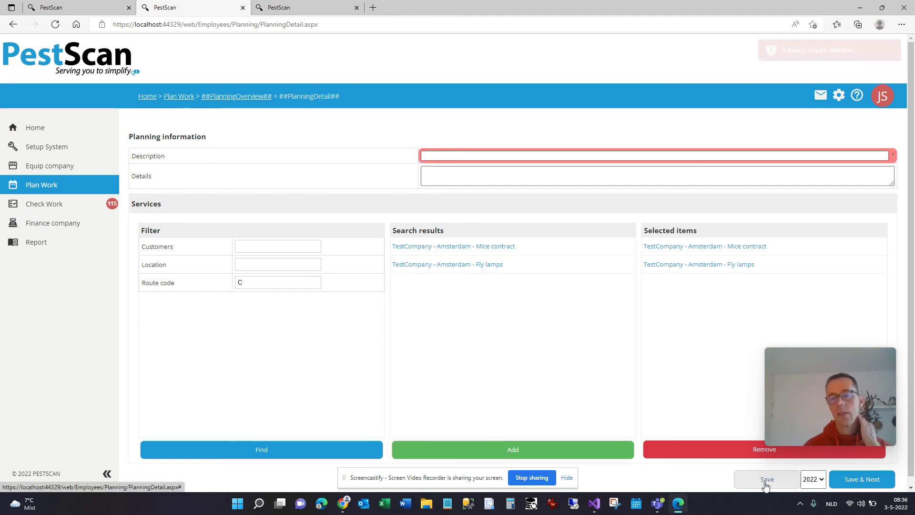
type("Route C Planning Set")
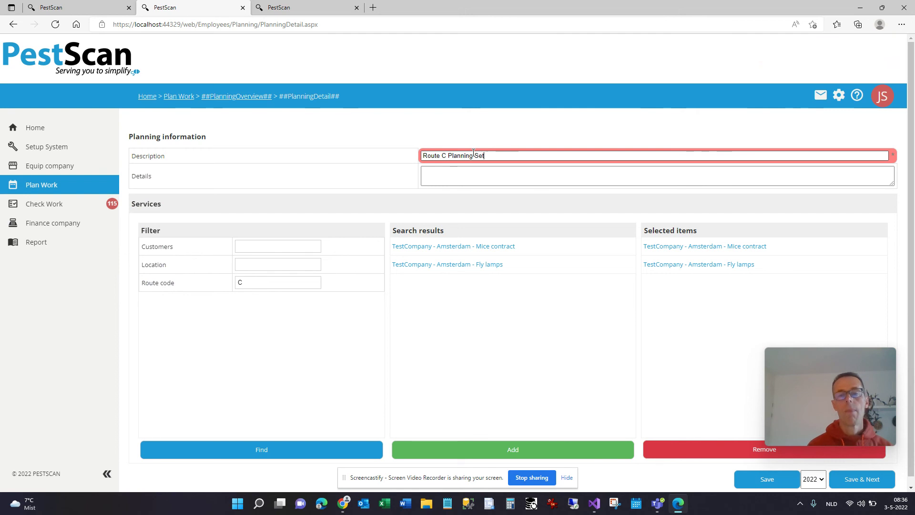
left_click(778, 483)
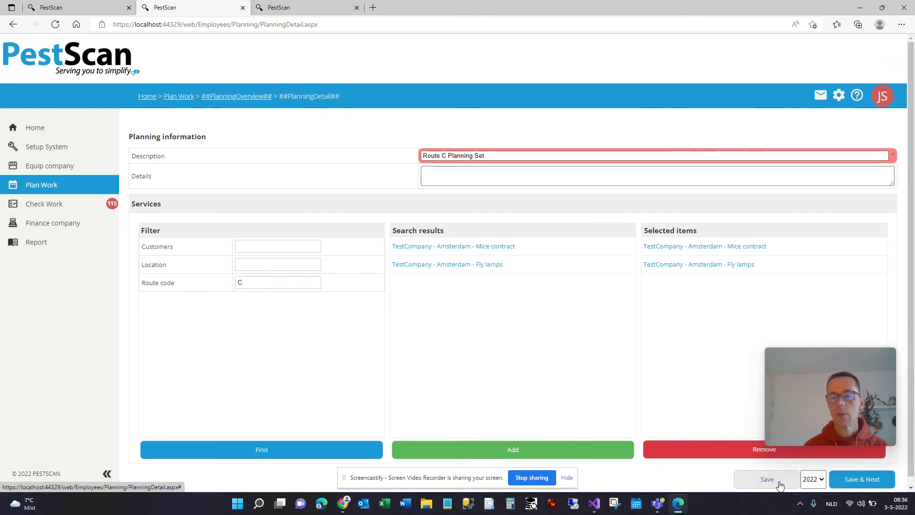
left_click(239, 96)
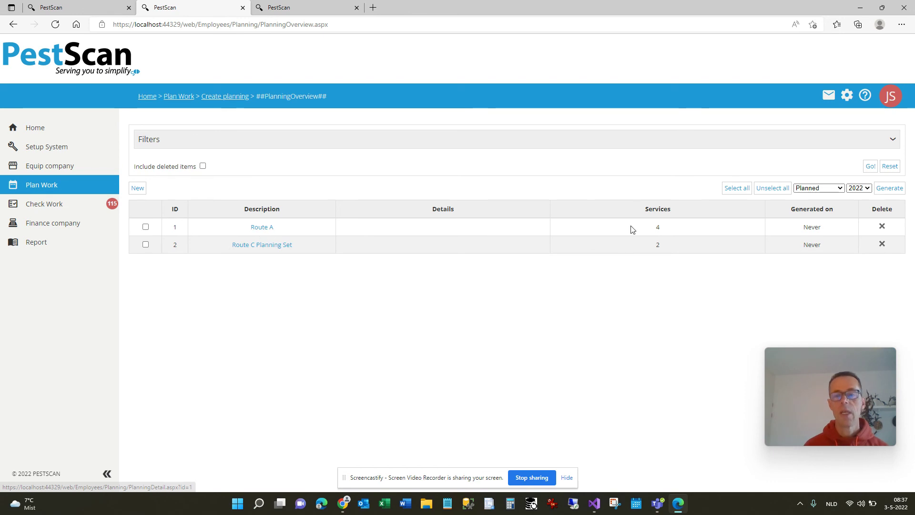
Step: Check Route A and Route C Planning Set, then return to the planning overview
left_click(268, 228)
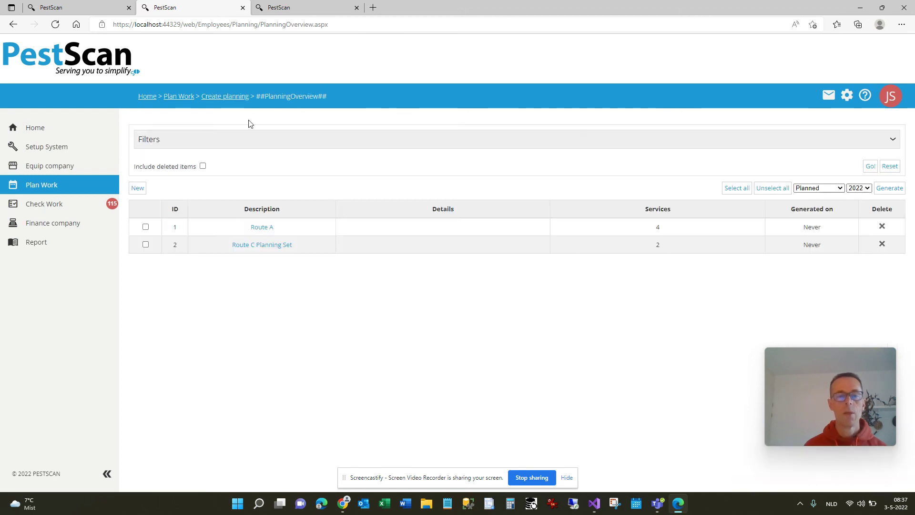
left_click(266, 250)
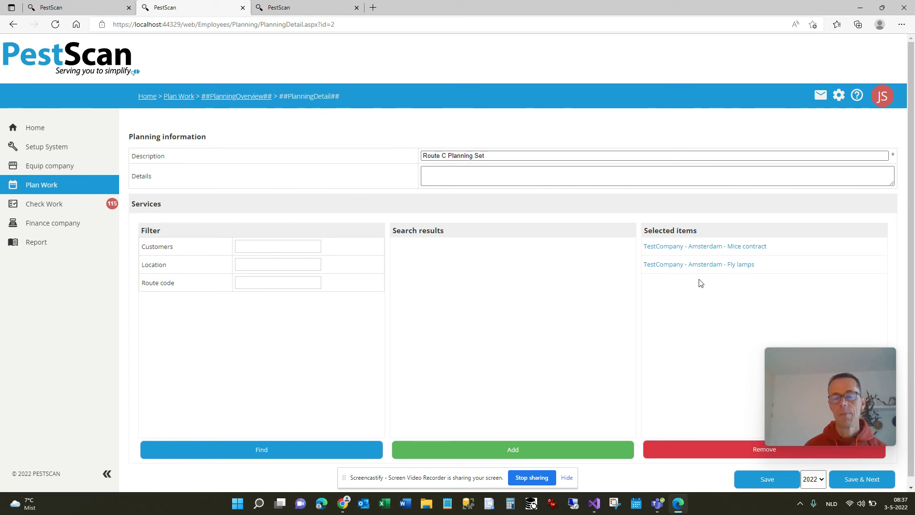
left_click(257, 99)
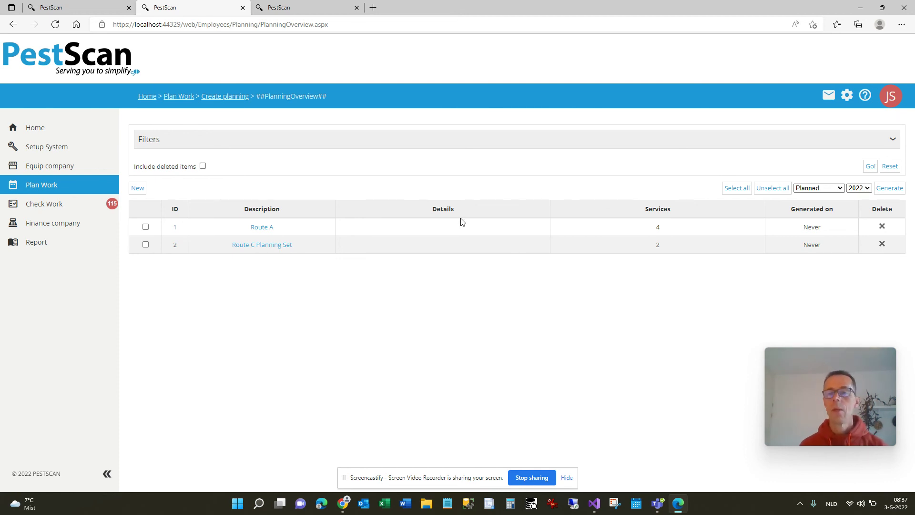
Step: Mark Route C Planning Set and Route A, generate both plannings for 2023, then unmark Route A
left_click(146, 245)
left_click(145, 227)
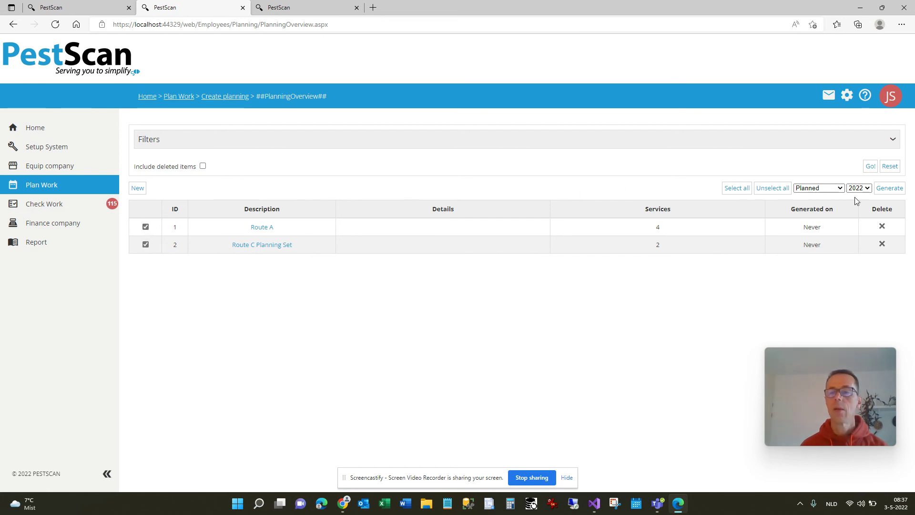
left_click(898, 188)
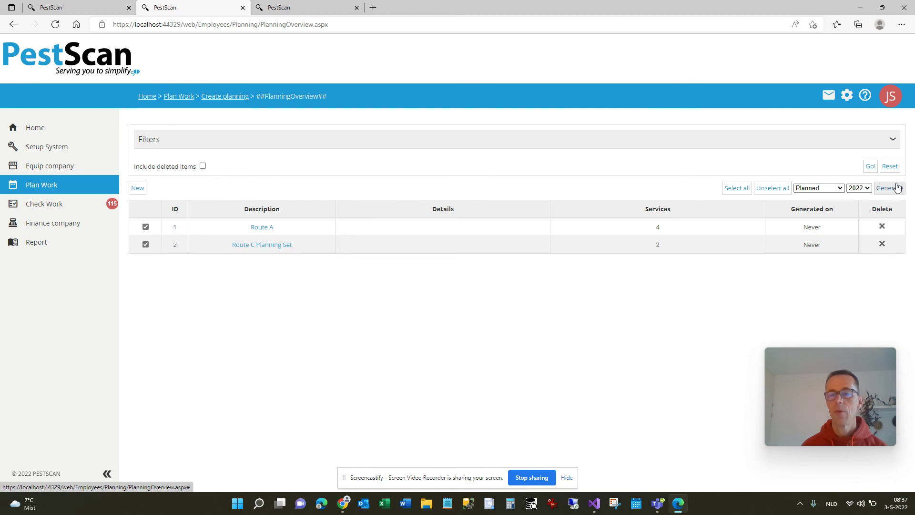
left_click(859, 188)
left_click(859, 207)
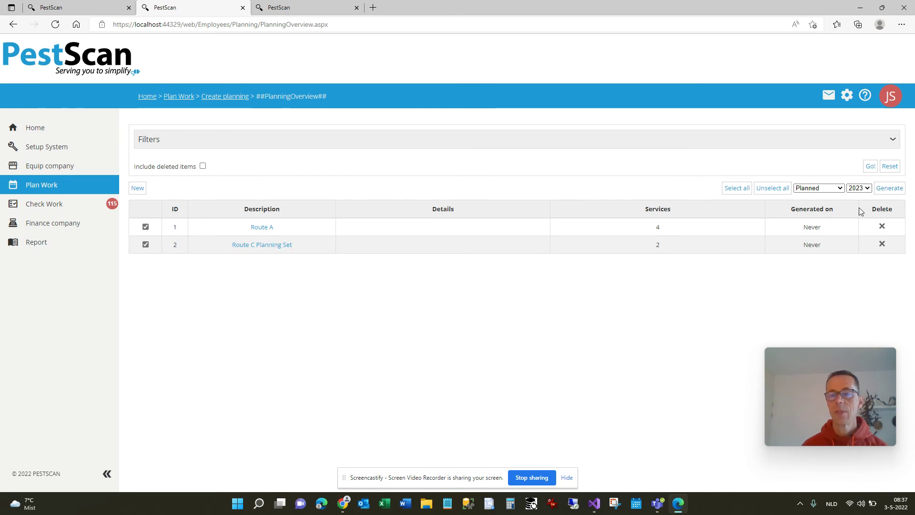
left_click(891, 194)
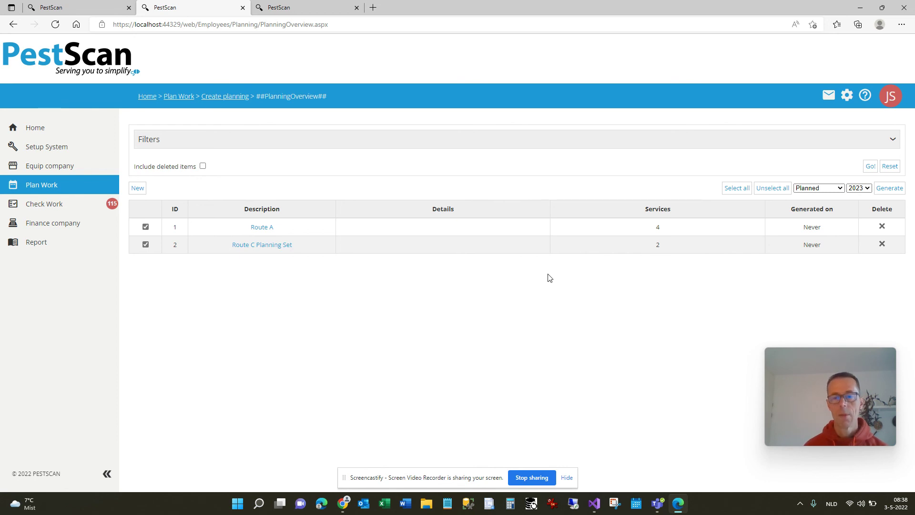
left_click(145, 227)
Step: Unmark Route C Planning Set, open its details and save through to its 2022 blueprint
left_click(145, 244)
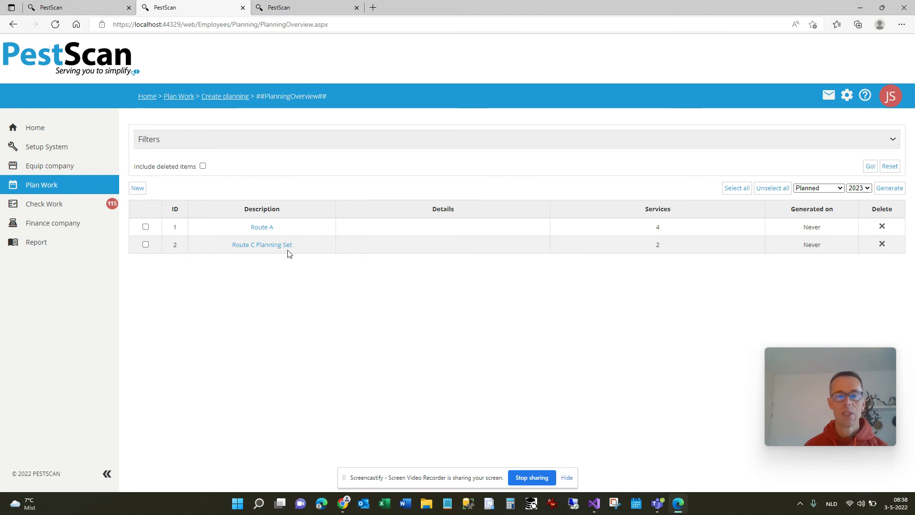
left_click(261, 245)
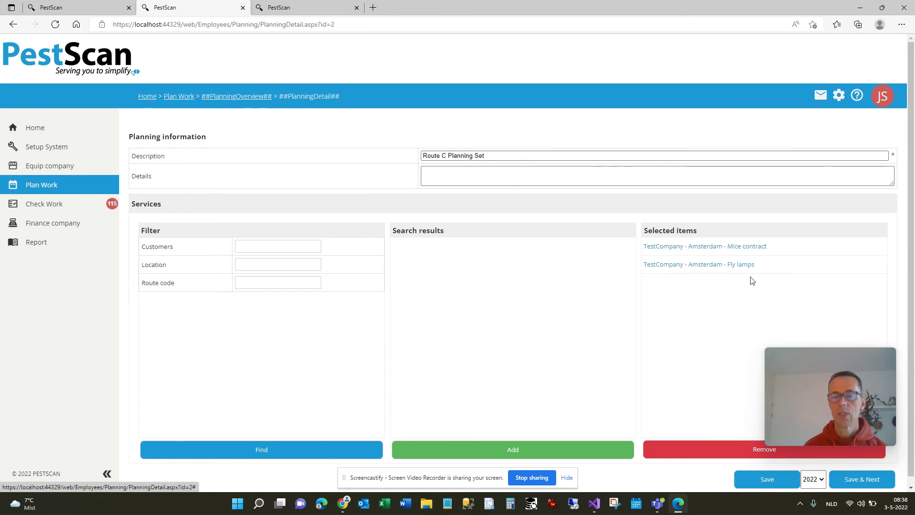
left_click(872, 482)
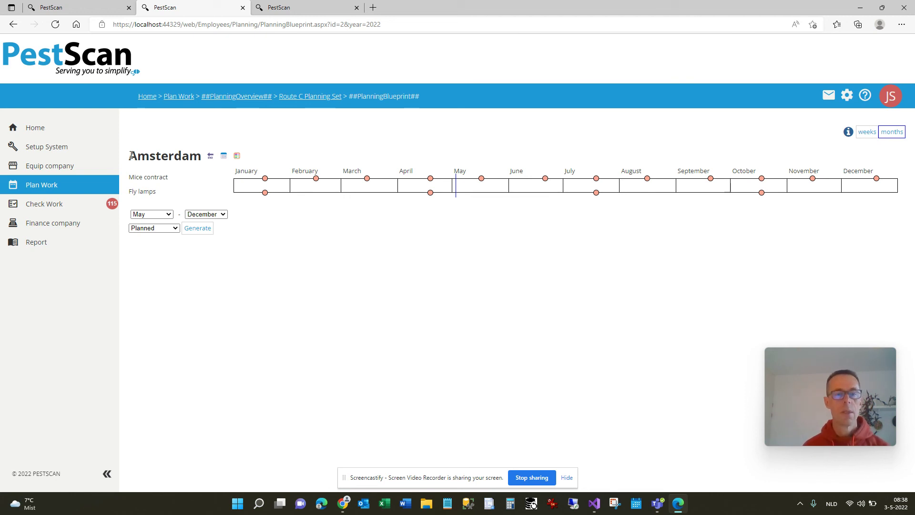
left_click_drag(135, 155, 203, 161)
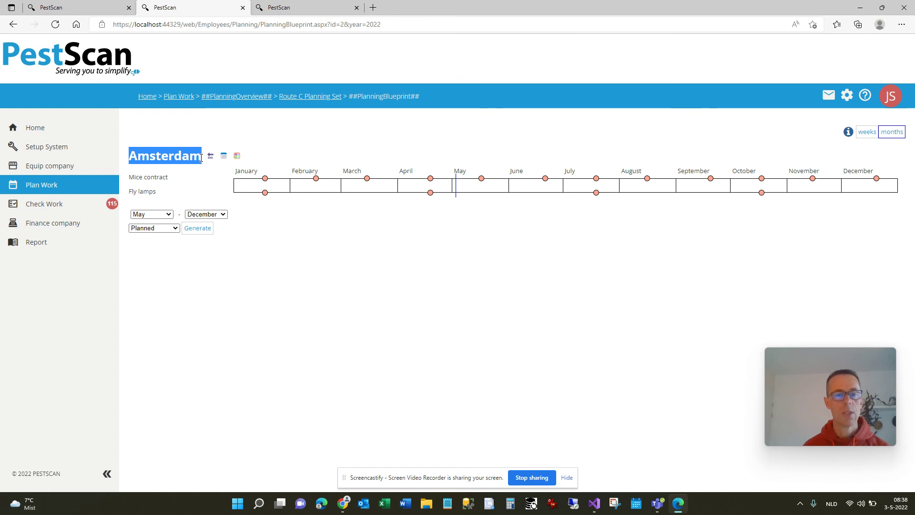
left_click_drag(129, 178, 162, 193)
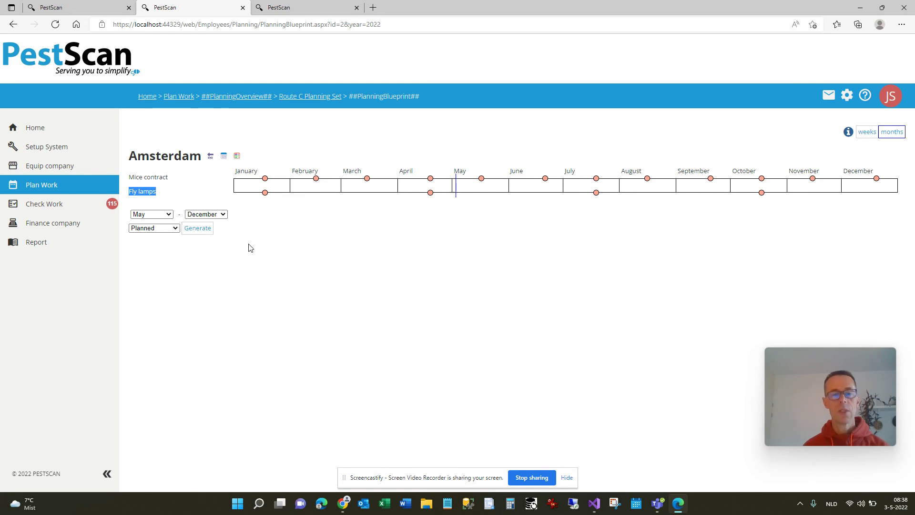
left_click_drag(129, 177, 163, 177)
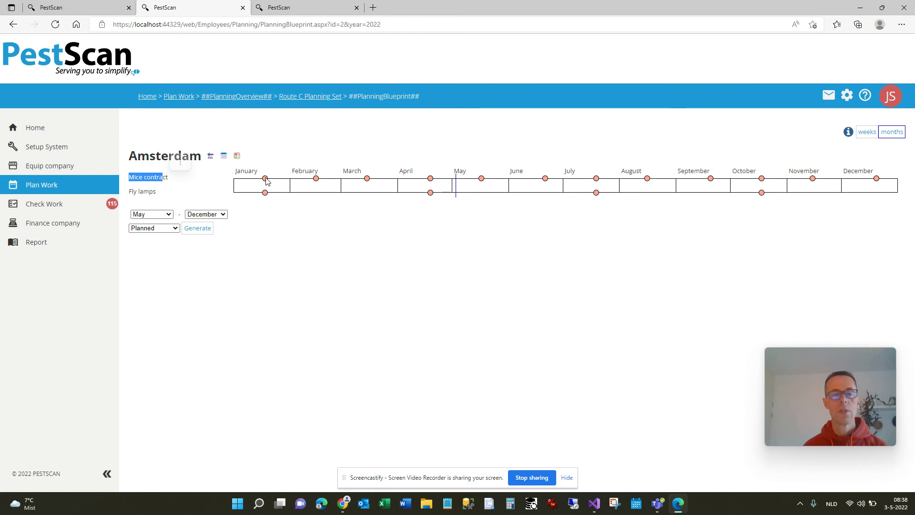
left_click(272, 216)
mouse_move(266, 185)
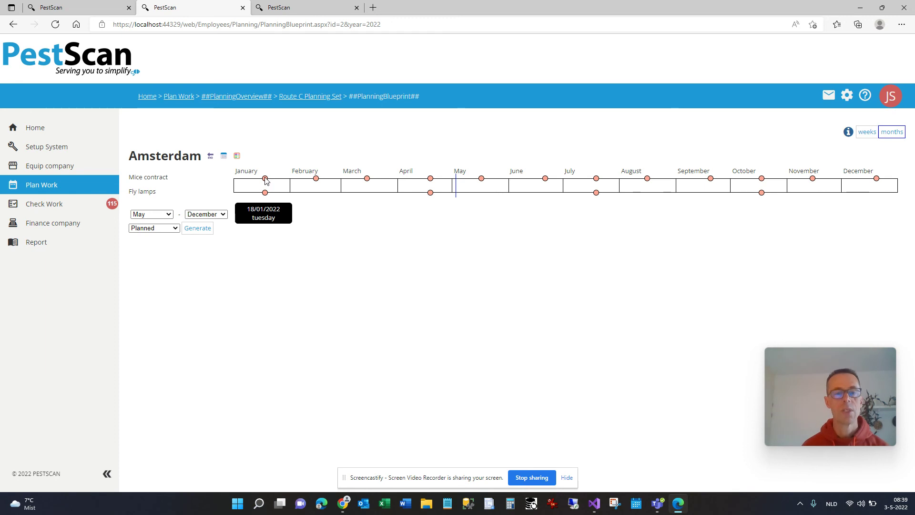
mouse_move(316, 181)
mouse_move(368, 180)
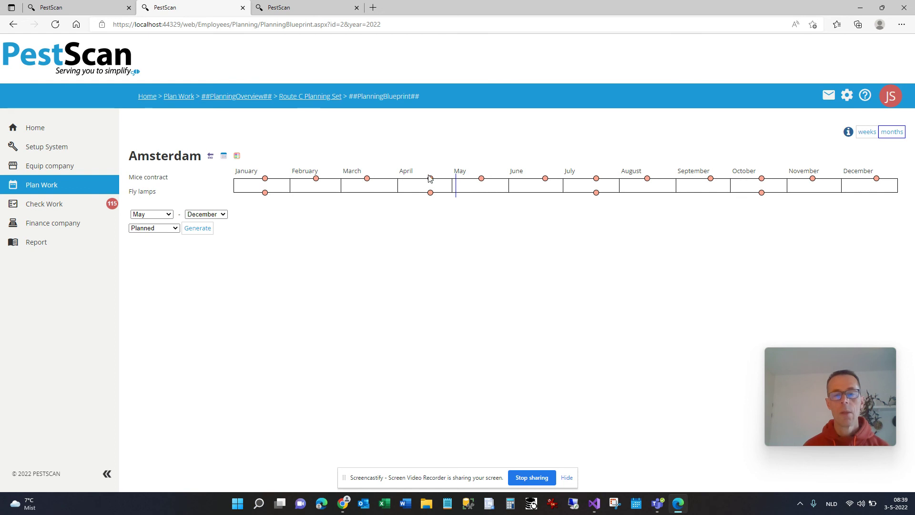
mouse_move(431, 180)
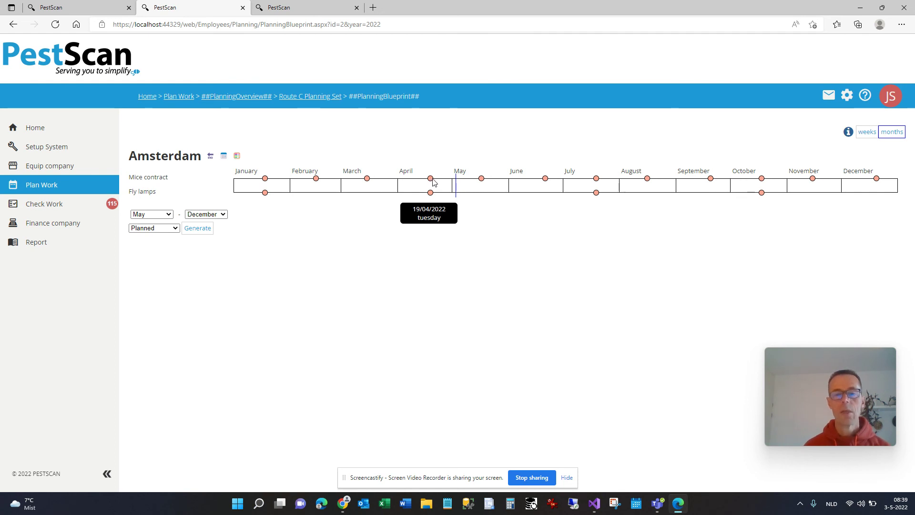
mouse_move(848, 132)
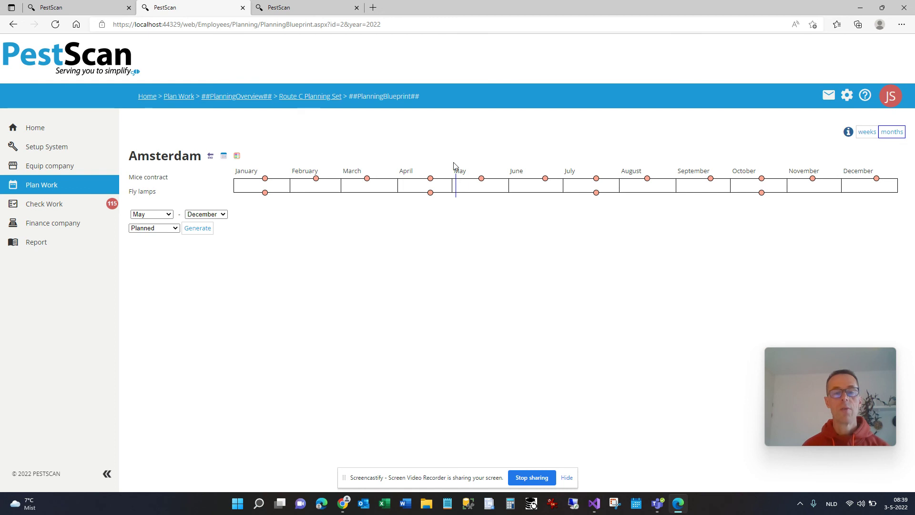
left_click(319, 97)
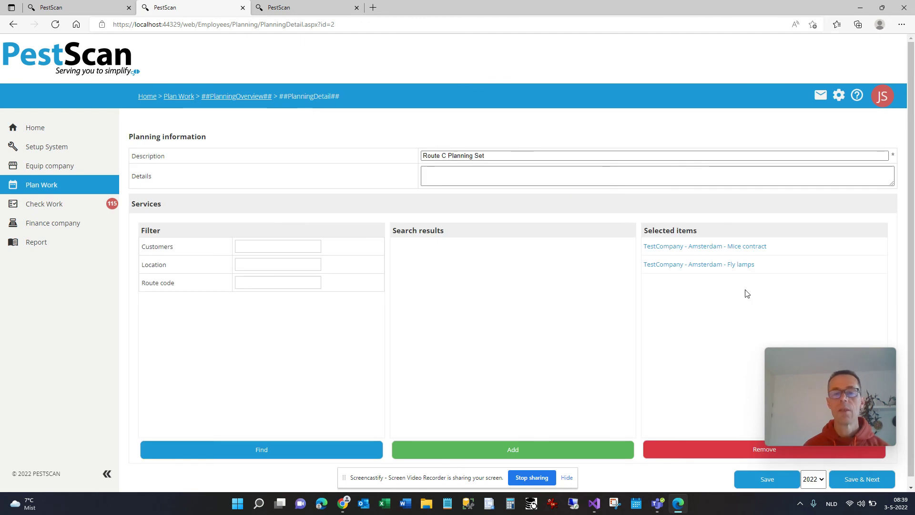
Step: Switch the Route C Planning Set blueprint to year 2023 and save
left_click(820, 480)
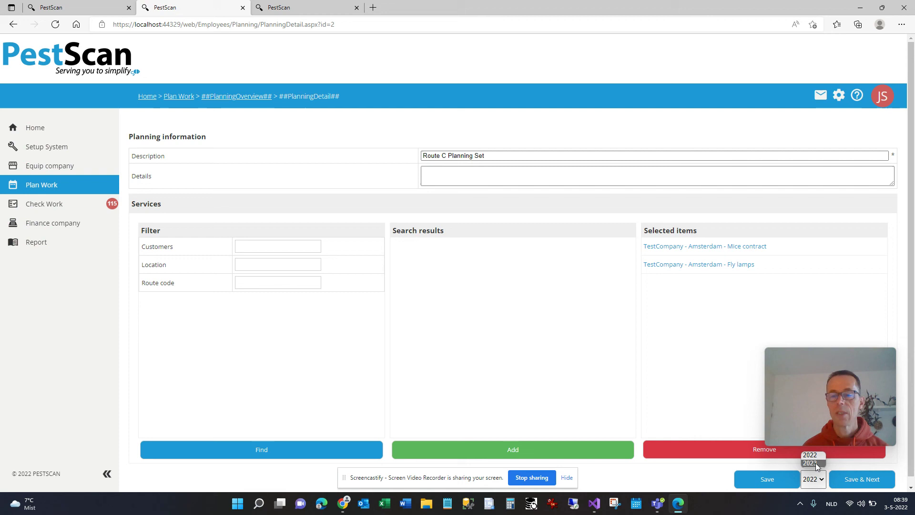
left_click(816, 462)
left_click(853, 483)
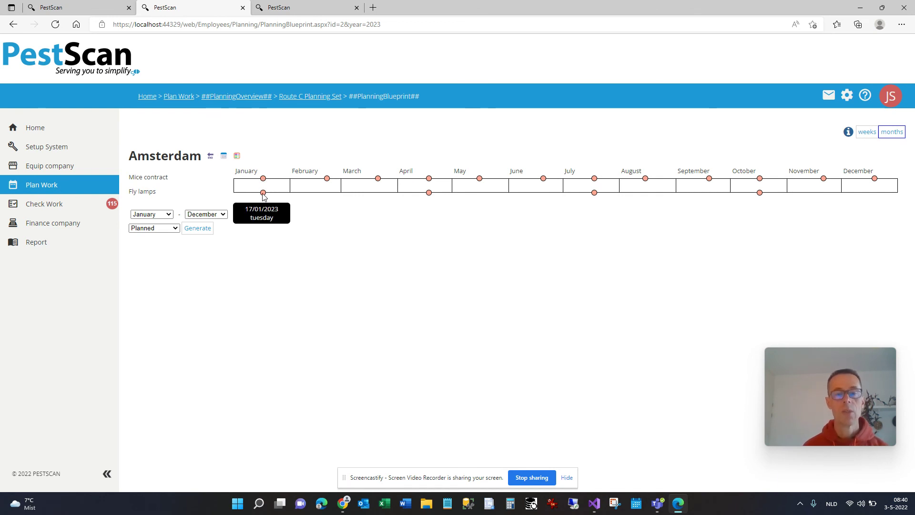
Step: Shift the January Fly lamps visit, restore it to 17/01/2023, and return to the planning list
left_click_drag(263, 194, 267, 196)
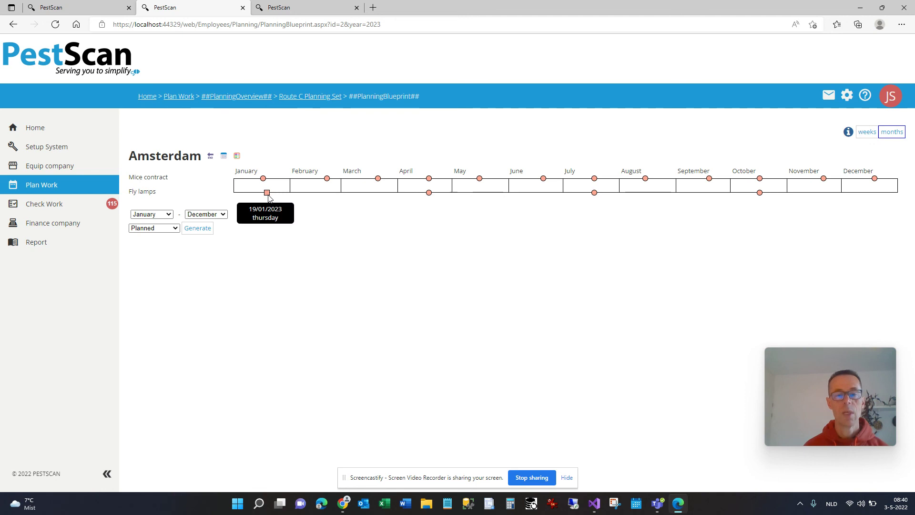
left_click_drag(271, 195, 264, 195)
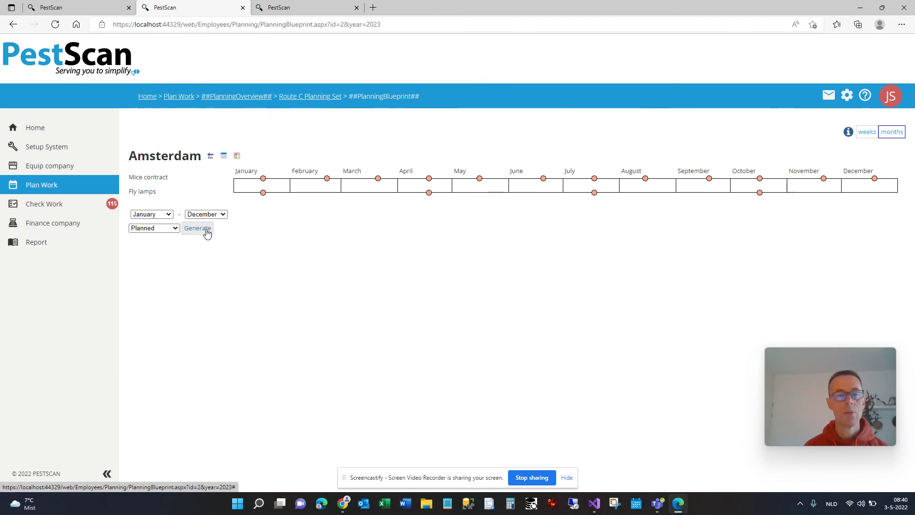
left_click(306, 99)
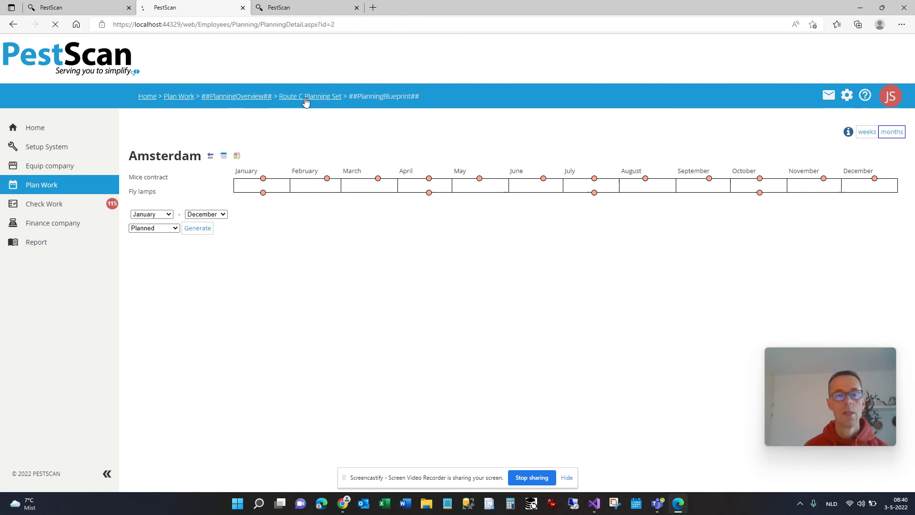
left_click(243, 97)
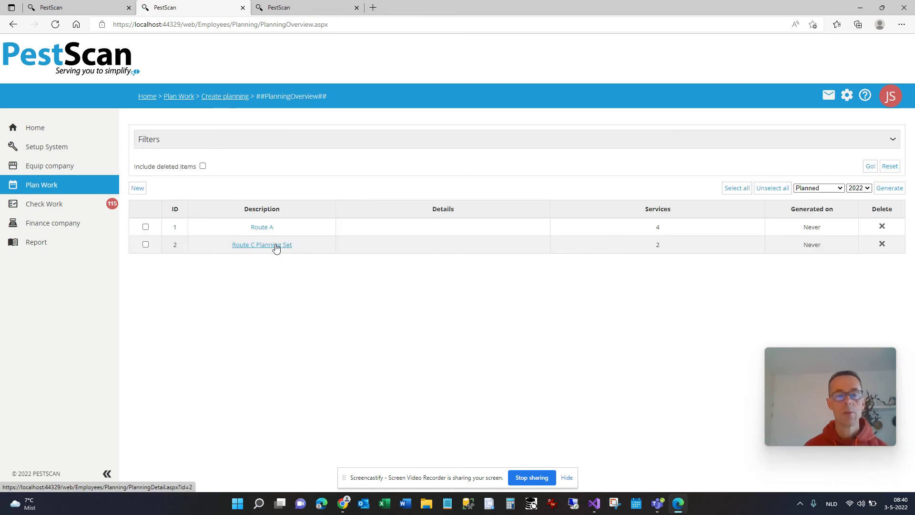
Step: Save Route A into its blueprint and highlight the Ebony and second customer headings
left_click(262, 227)
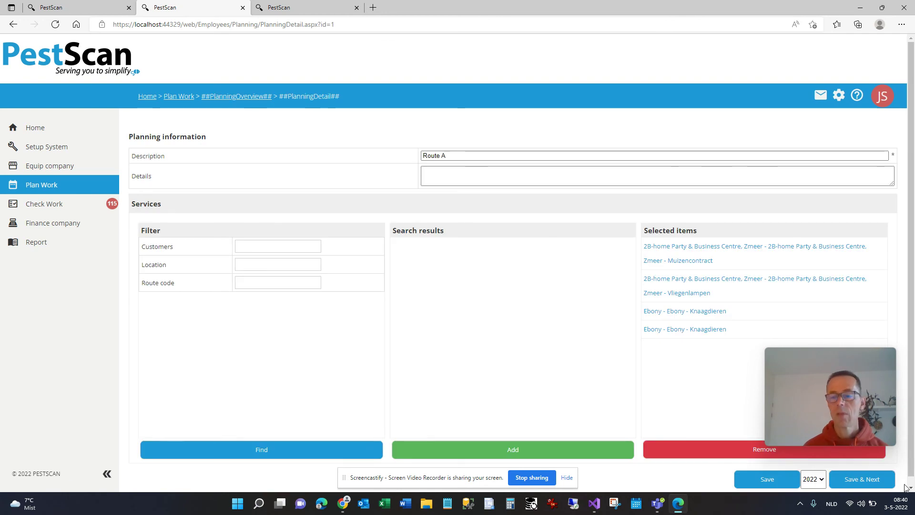
left_click(863, 480)
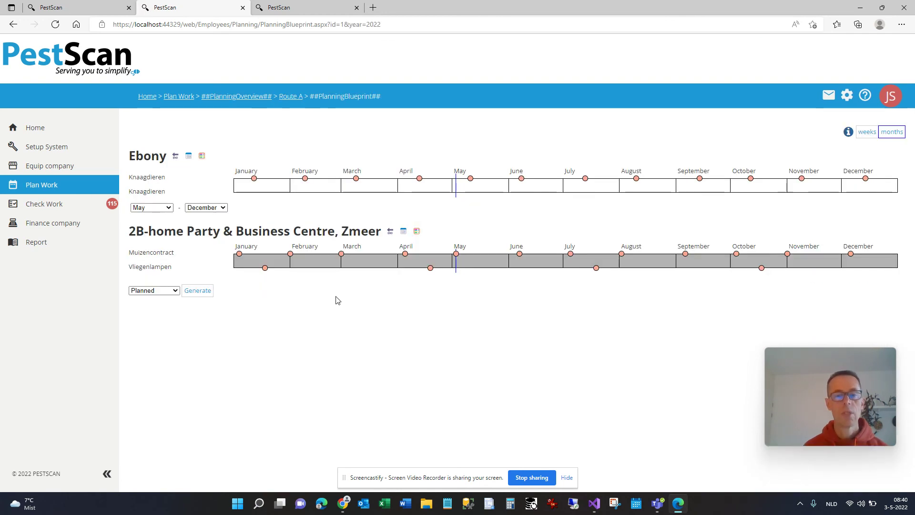
left_click_drag(131, 155, 167, 157)
left_click_drag(128, 230, 376, 232)
left_click_drag(130, 156, 172, 152)
left_click(136, 176)
left_click_drag(135, 177, 151, 196)
double_click(148, 192)
left_click_drag(130, 231, 381, 233)
Step: Highlight the Muizencontract and Vliegenlampen labels and move the January Vliegenlampen visit to early February
double_click(160, 252)
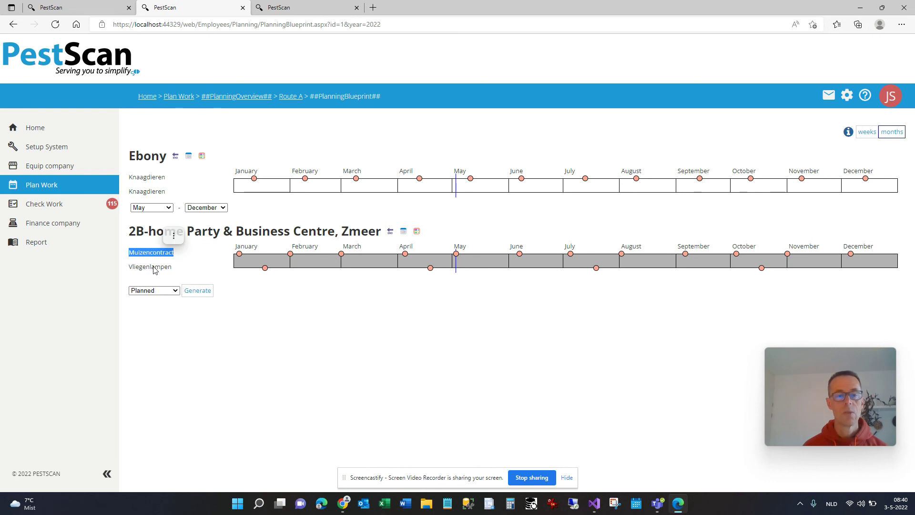
double_click(154, 268)
left_click(269, 270)
left_click_drag(270, 270, 293, 270)
mouse_move(266, 271)
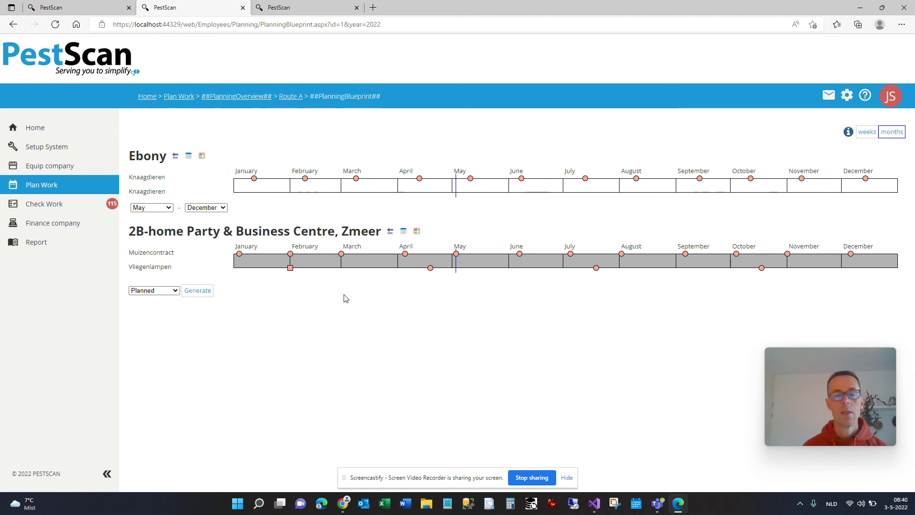
mouse_move(460, 270)
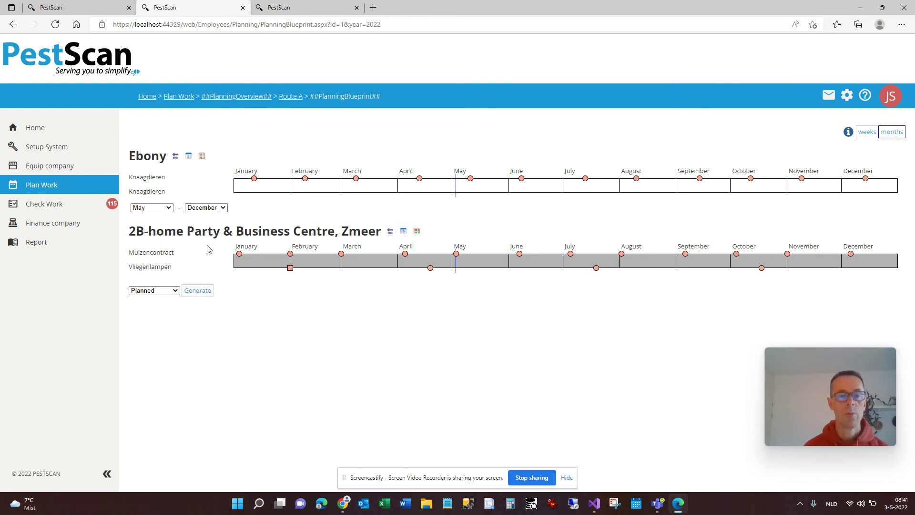
Step: Bring up Calendar settings and highlight the calendar options, WeekendDays and Holidays headings
left_click(300, 9)
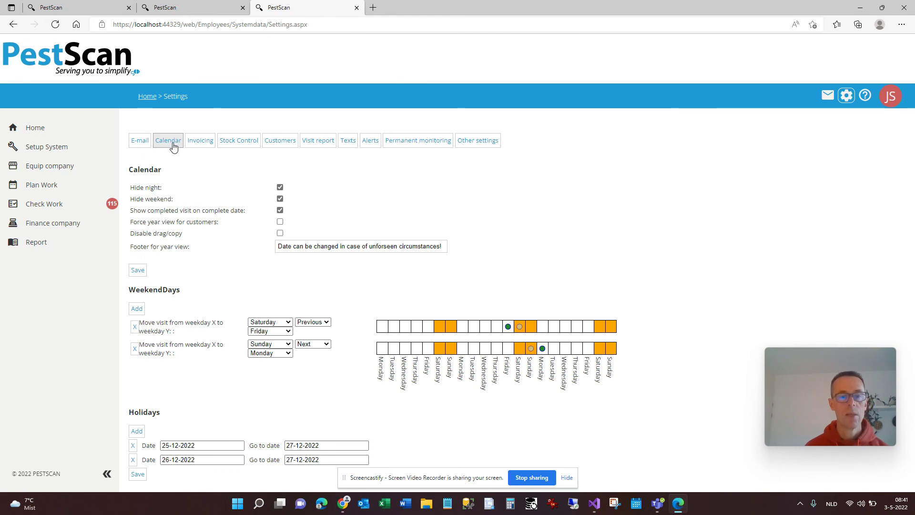
left_click_drag(131, 173, 465, 255)
left_click(472, 253)
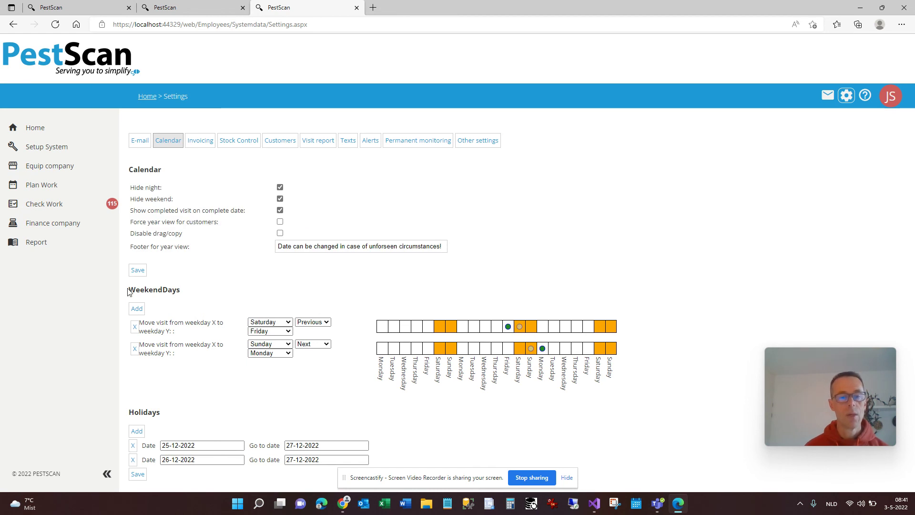
left_click_drag(128, 292, 193, 292)
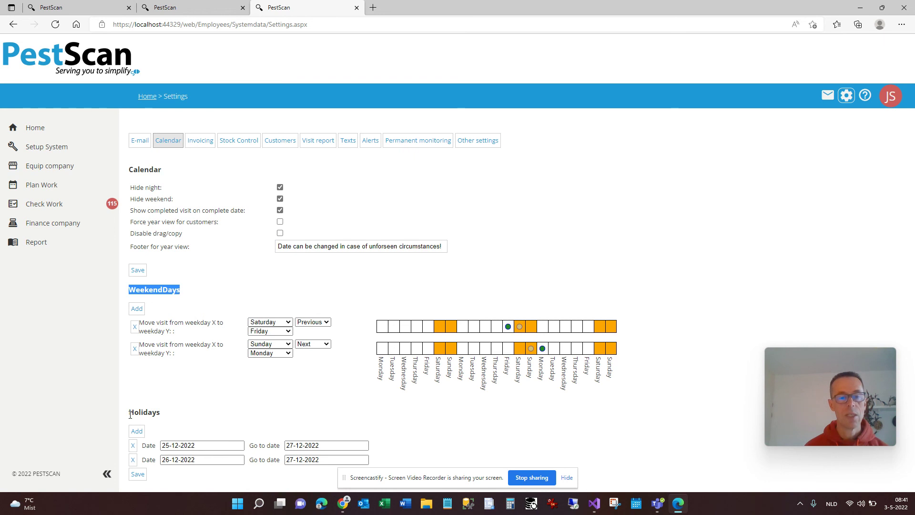
left_click_drag(130, 414, 173, 418)
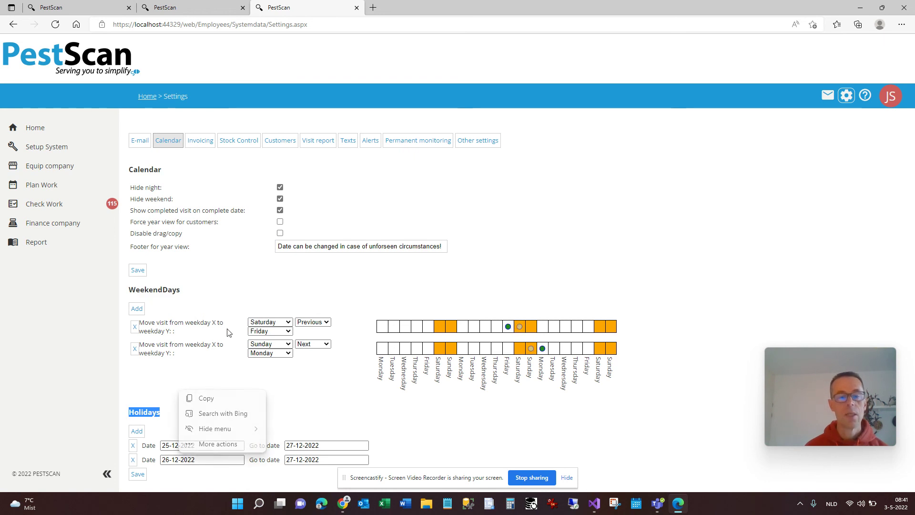
Step: Review the Saturday-to-Friday and Sunday-to-Monday weekend rules, leaving them unchanged, and highlight Holidays
left_click(273, 324)
left_click(273, 324)
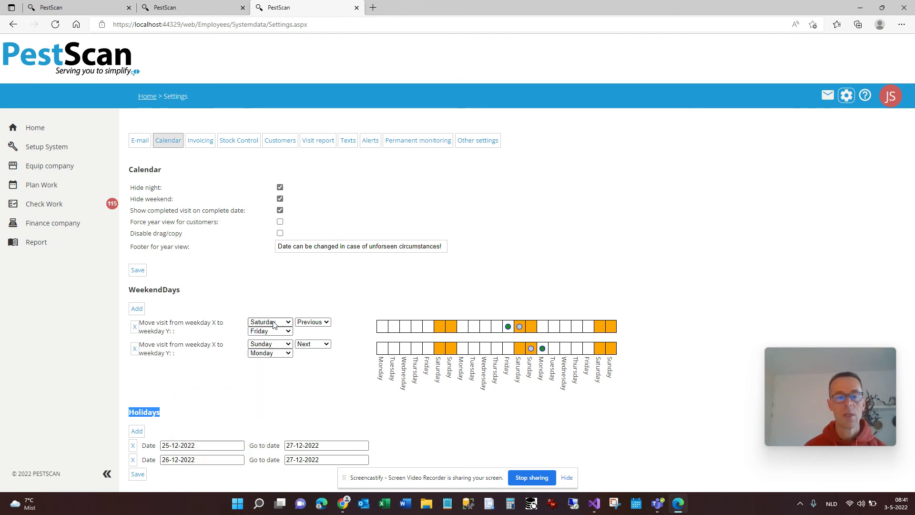
left_click(319, 324)
left_click(319, 326)
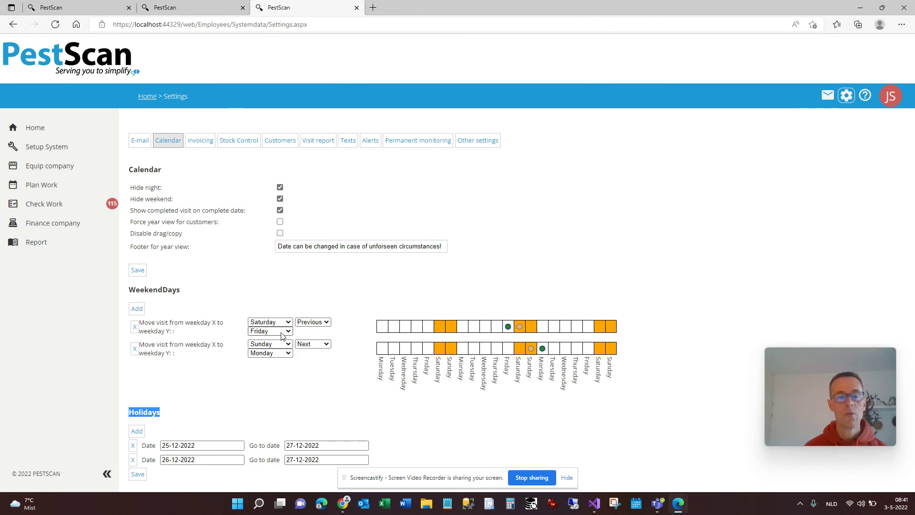
left_click(279, 346)
left_click(277, 347)
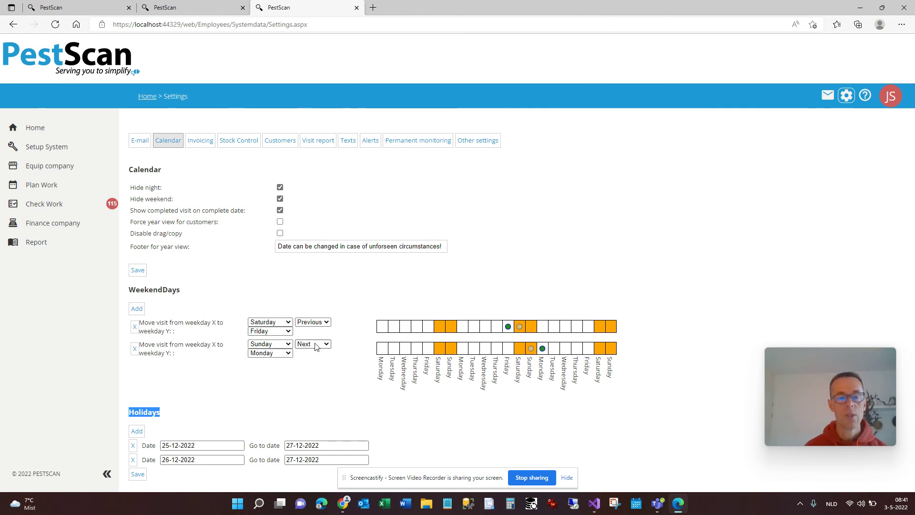
left_click(269, 353)
left_click(272, 356)
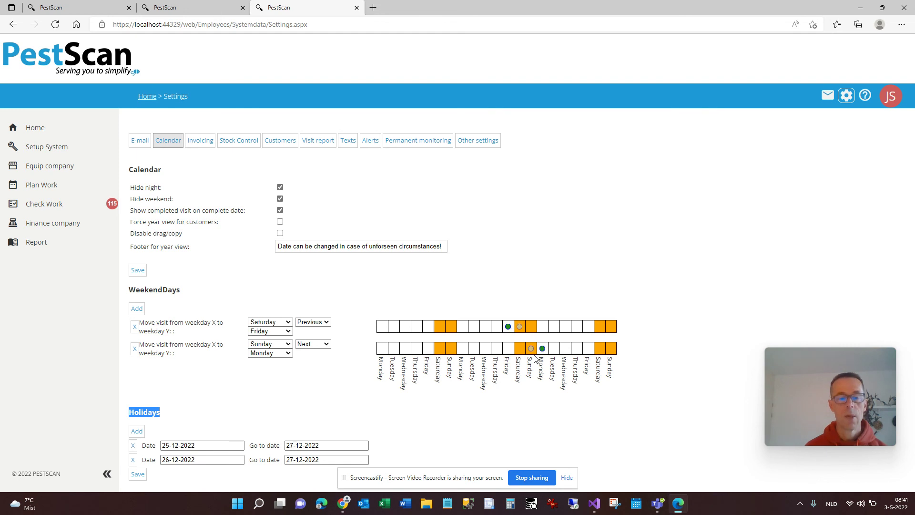
left_click(180, 410)
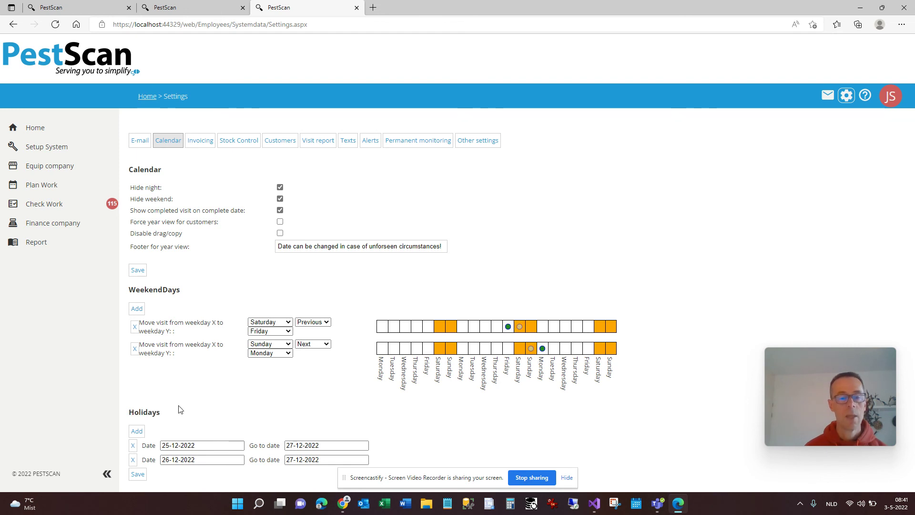
double_click(180, 409)
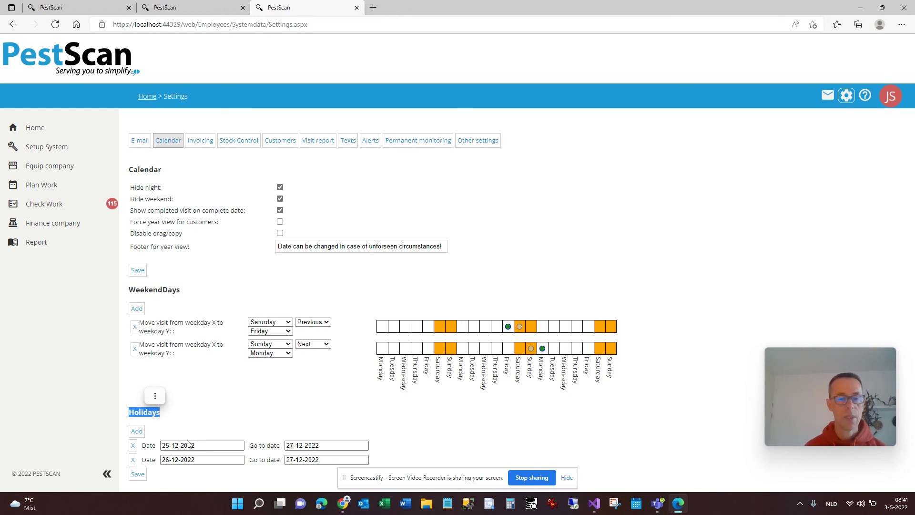
Step: Select the 25-12-2022 holiday and set its go-to date, first to 24 May 2022
left_click(202, 446)
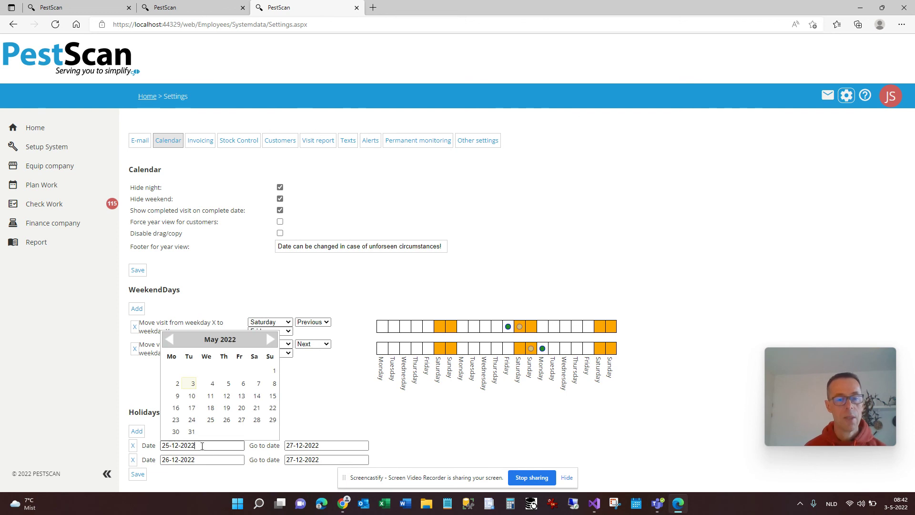
left_click(319, 431)
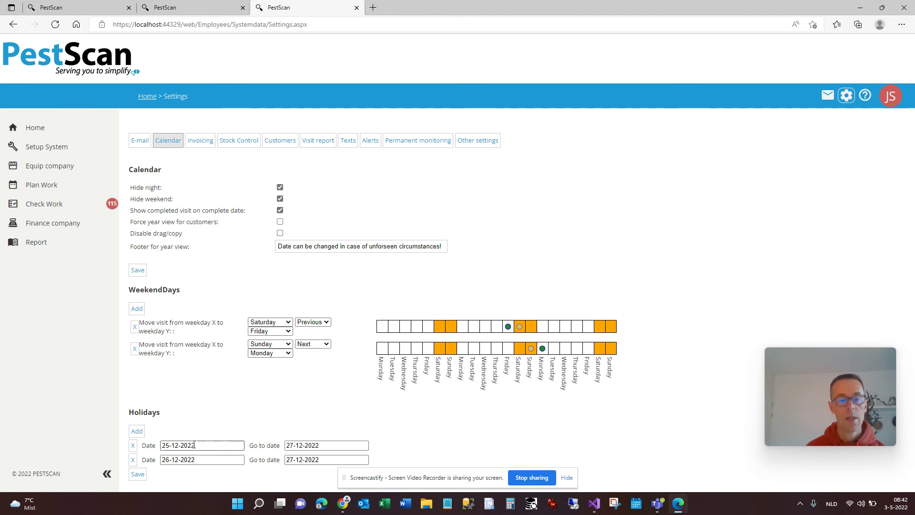
left_click_drag(201, 445, 162, 443)
left_click(335, 445)
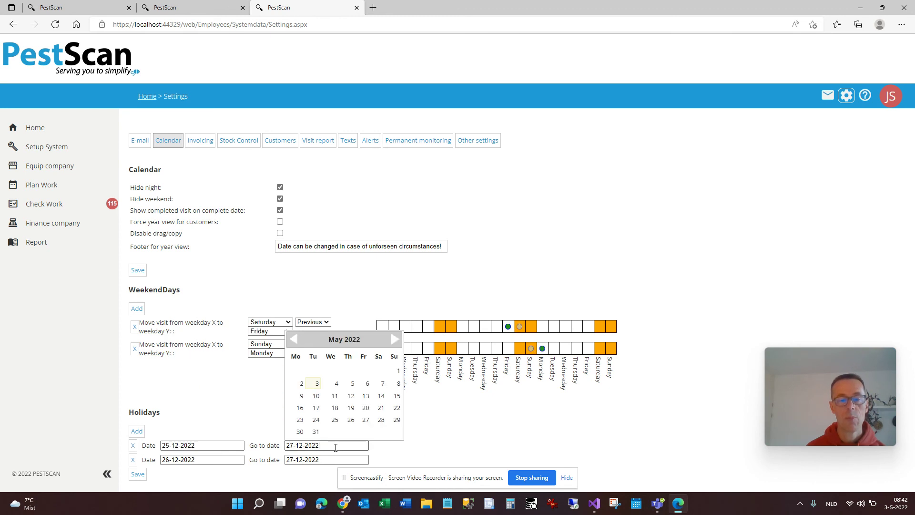
left_click(316, 419)
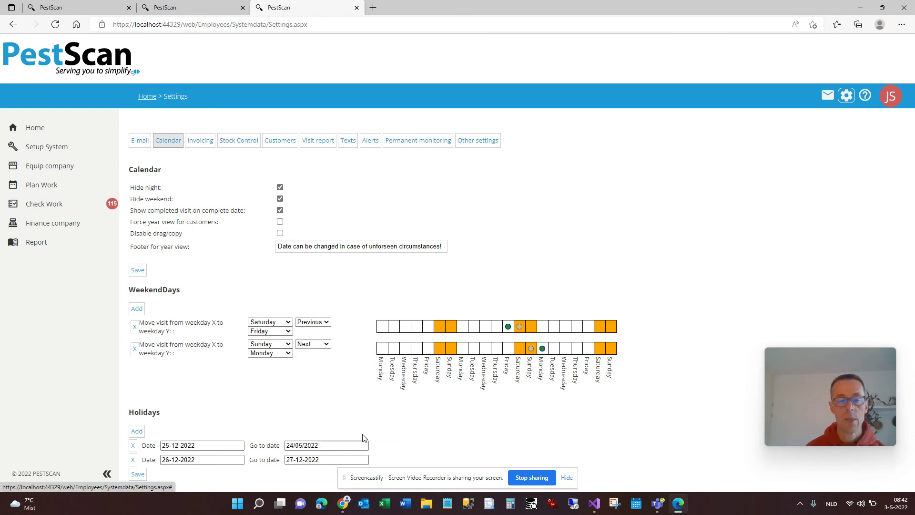
Step: Correct the holiday's go-to date to 24 December 2022 and bring up the contract services
left_click(327, 448)
left_click(390, 340)
left_click(390, 340)
left_click(391, 340)
left_click(391, 339)
left_click(391, 340)
left_click(391, 340)
left_click(390, 340)
left_click(380, 406)
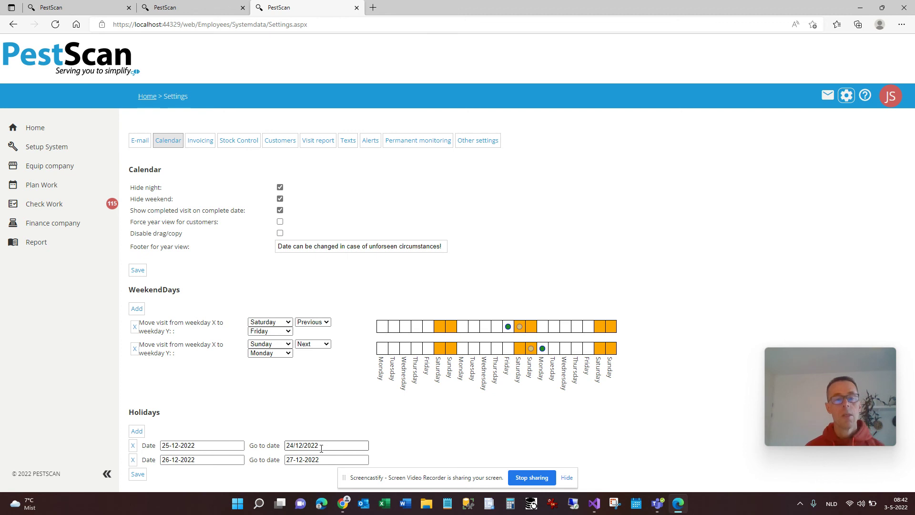
left_click(97, 11)
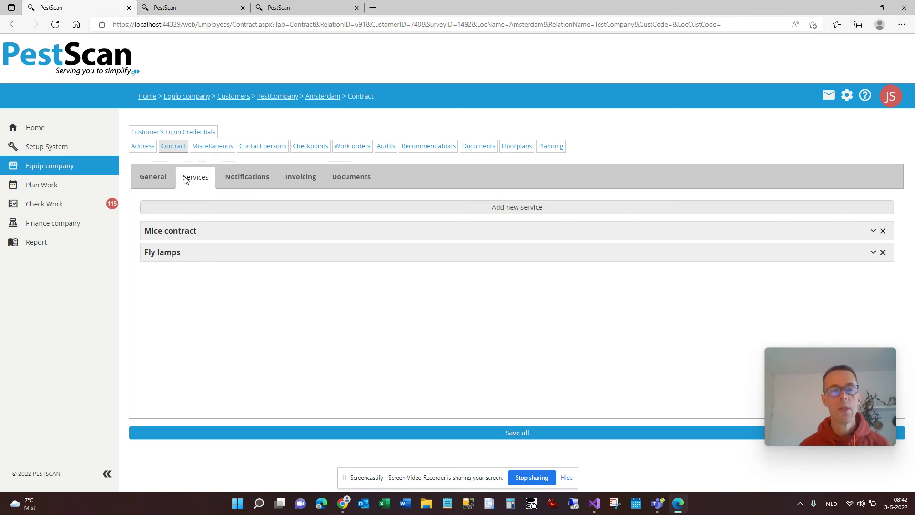
Step: Switch back to the Route A blueprint and return to the planning overview
left_click(191, 7)
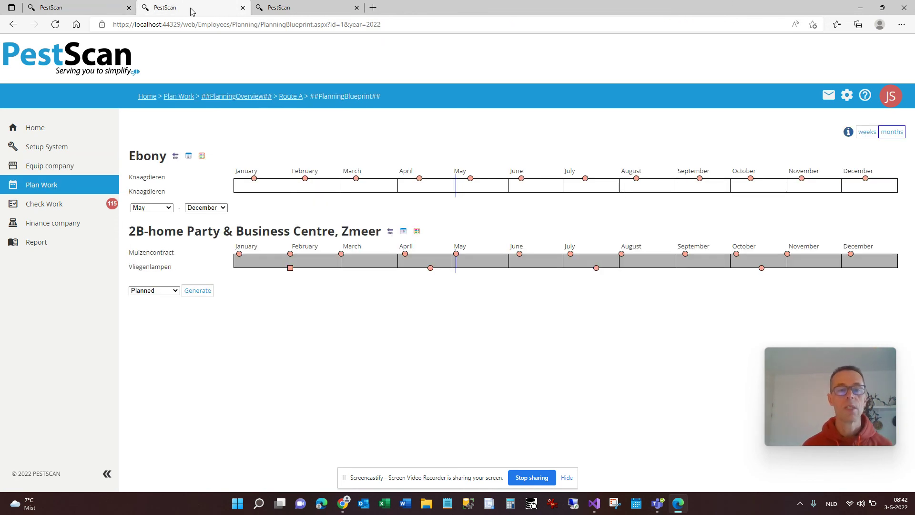
left_click(247, 97)
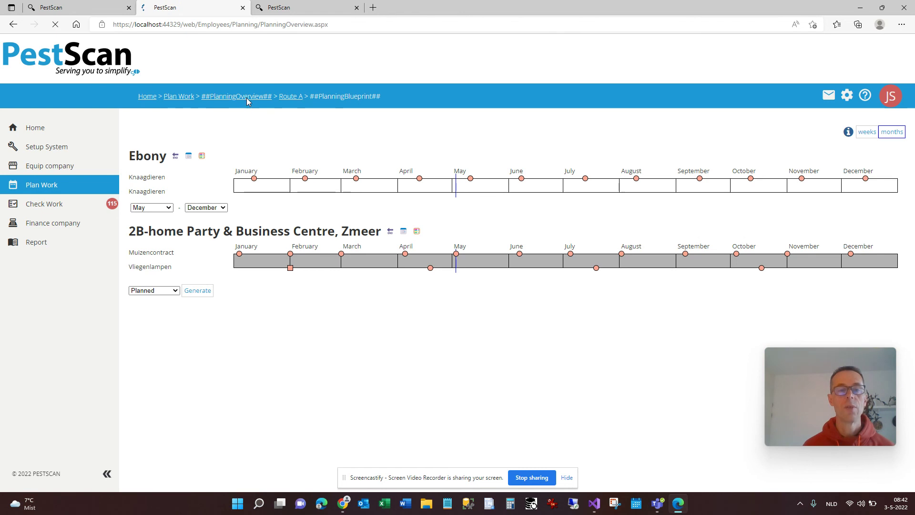